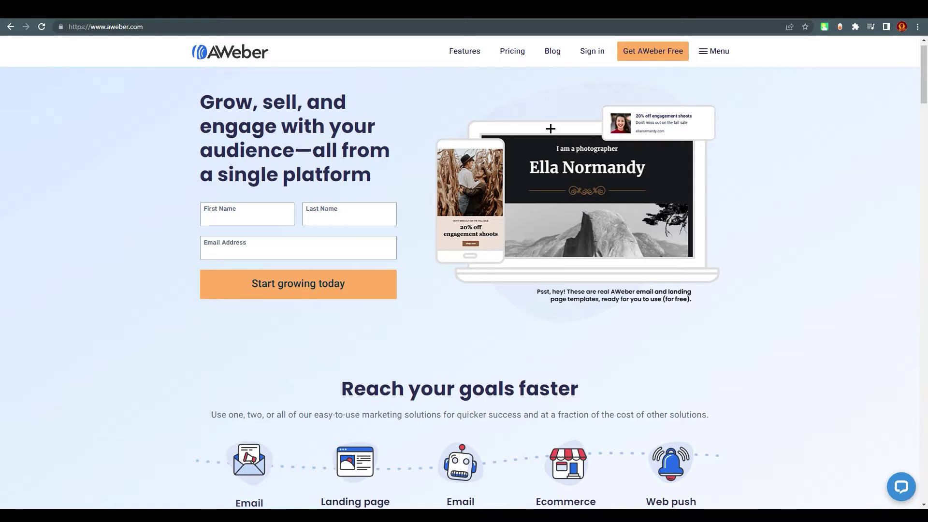
Open the sign-up form for a free AWeber account and start the first name entry.
{"action": "left_click", "coordinate": [647, 54]}
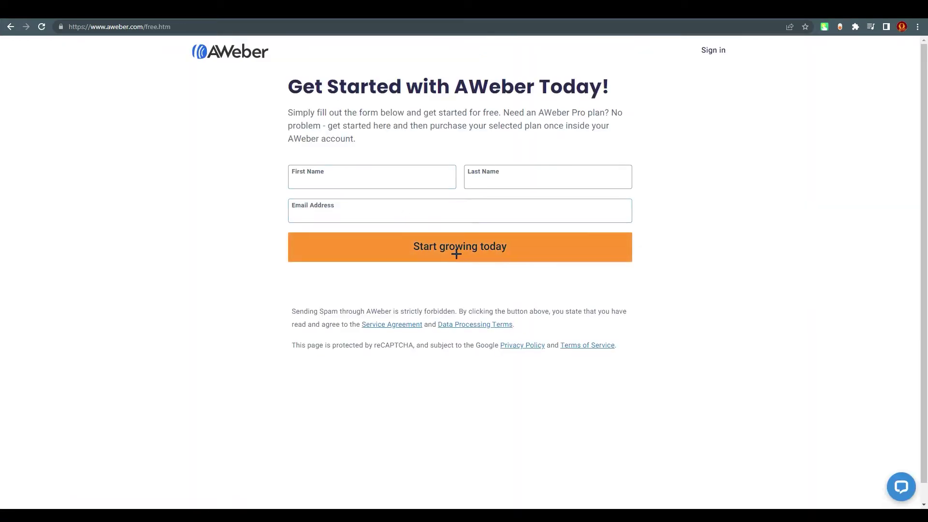
{"action": "left_click", "coordinate": [353, 179]}
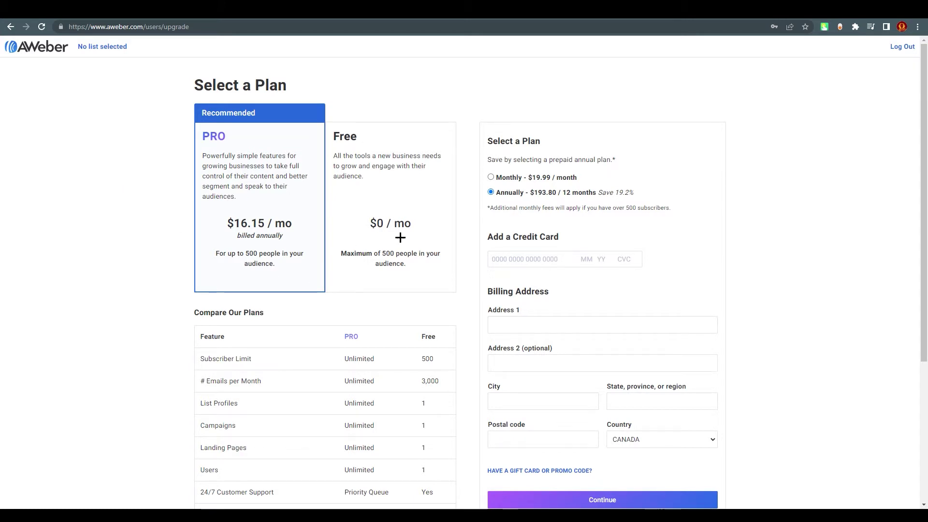
Compare the features of the PRO and Free plans, choose the Free plan and continue with it.
{"action": "left_click", "coordinate": [400, 199]}
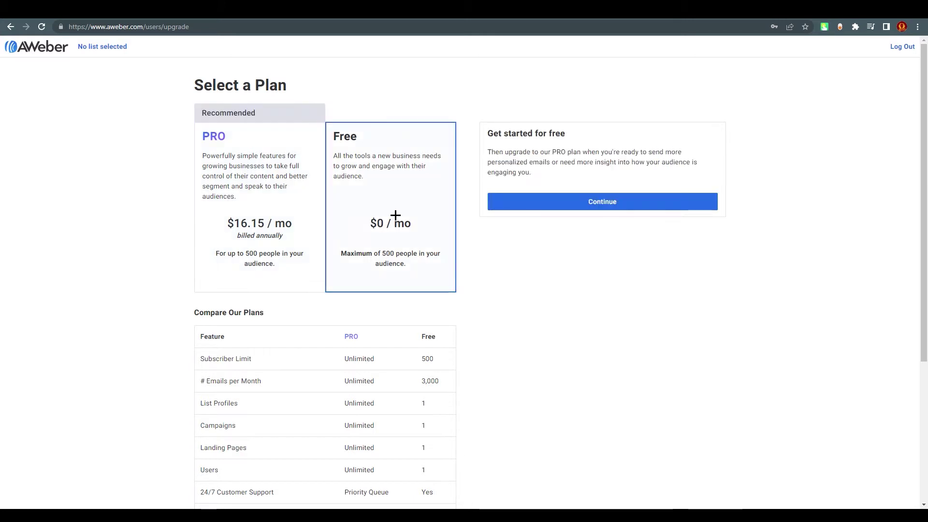
{"action": "left_click", "coordinate": [289, 212]}
{"action": "scroll", "coordinate": [294, 208], "scroll_direction": "down", "scroll_amount": 1}
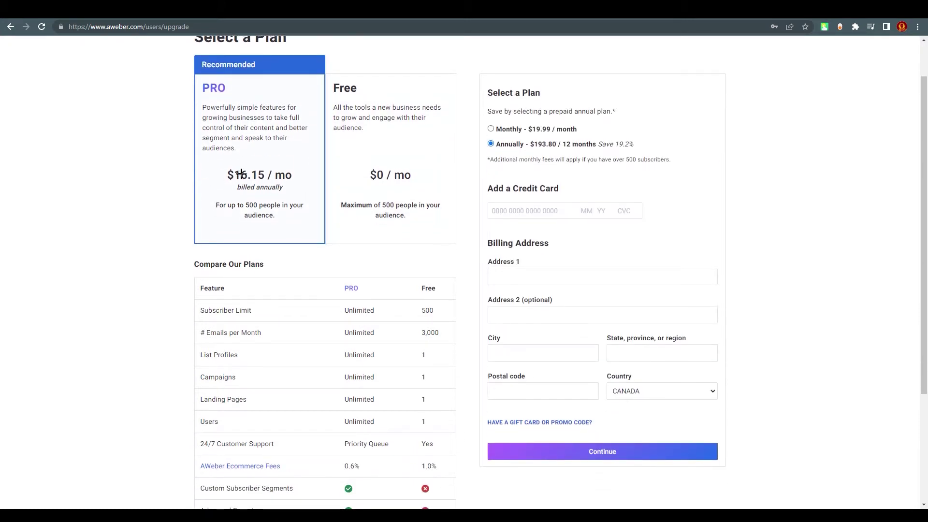
{"action": "scroll", "coordinate": [338, 213], "scroll_direction": "down", "scroll_amount": 2}
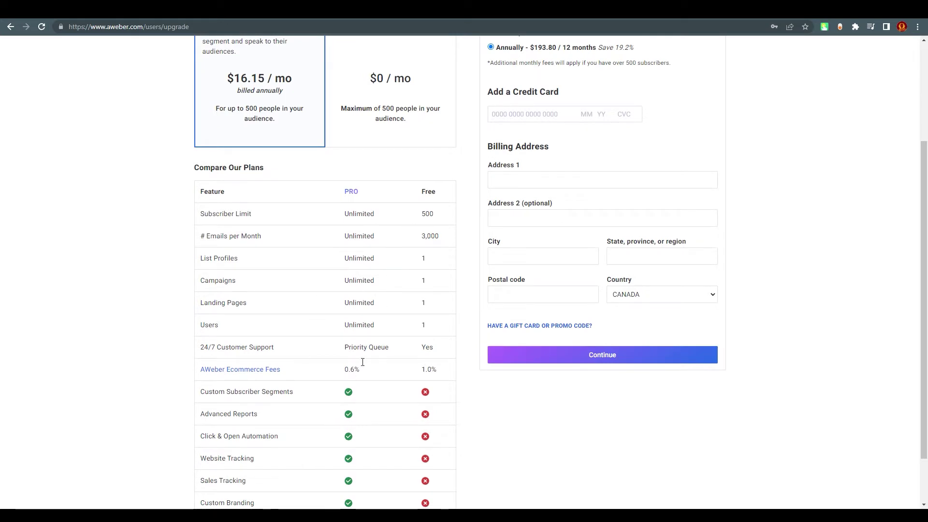
{"action": "scroll", "coordinate": [370, 192], "scroll_direction": "up", "scroll_amount": 2}
{"action": "scroll", "coordinate": [429, 321], "scroll_direction": "down", "scroll_amount": 3}
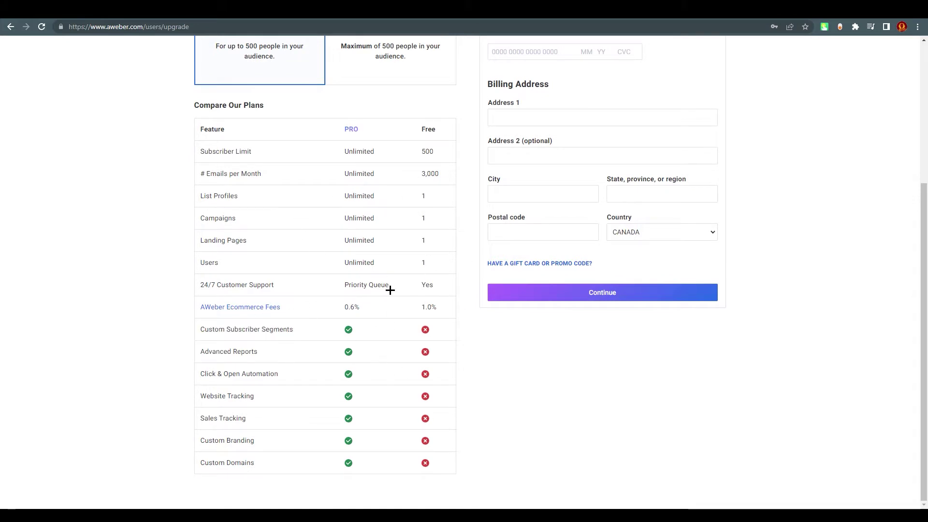
{"action": "scroll", "coordinate": [389, 289], "scroll_direction": "up", "scroll_amount": 4}
{"action": "left_click", "coordinate": [390, 144]}
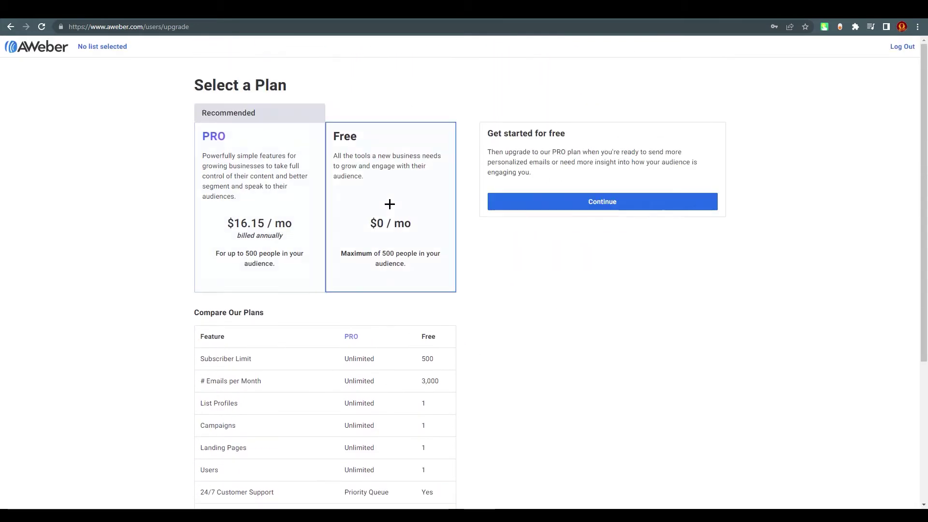
{"action": "left_click", "coordinate": [585, 200]}
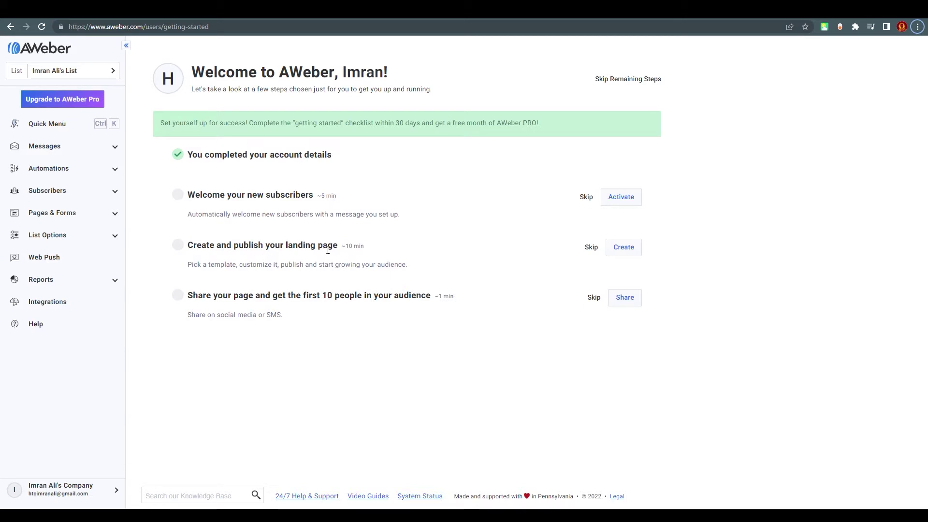
Go to the account's landing pages and start creating a new landing page.
{"action": "left_click_drag", "start_coordinate": [337, 245], "coordinate": [208, 249]}
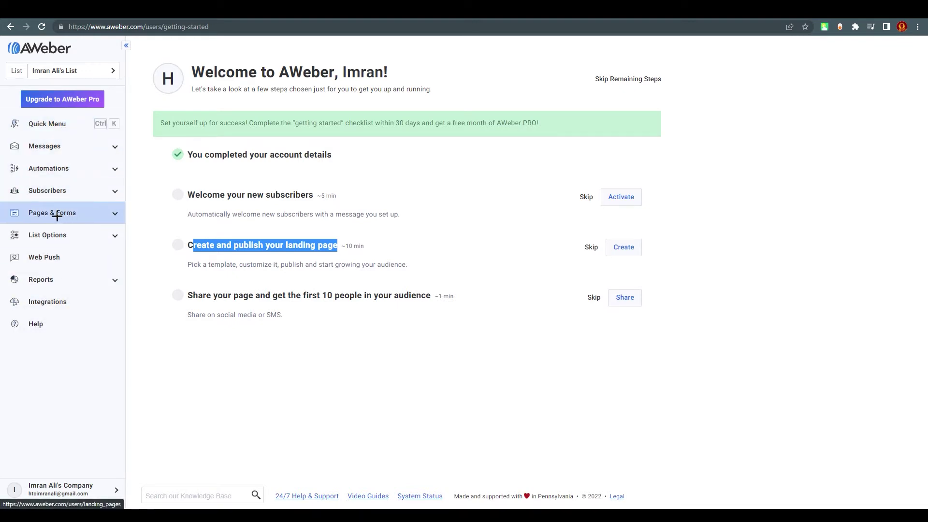
{"action": "left_click", "coordinate": [107, 212]}
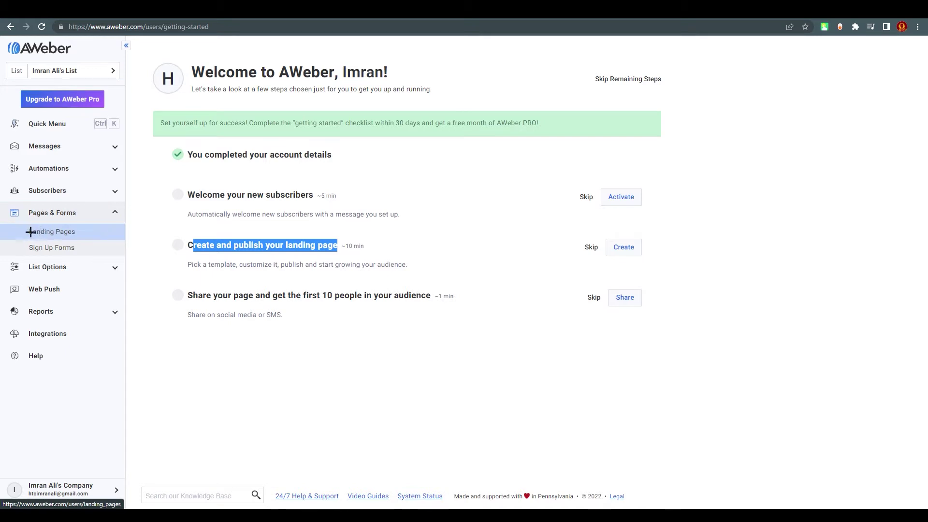
{"action": "left_click", "coordinate": [63, 231]}
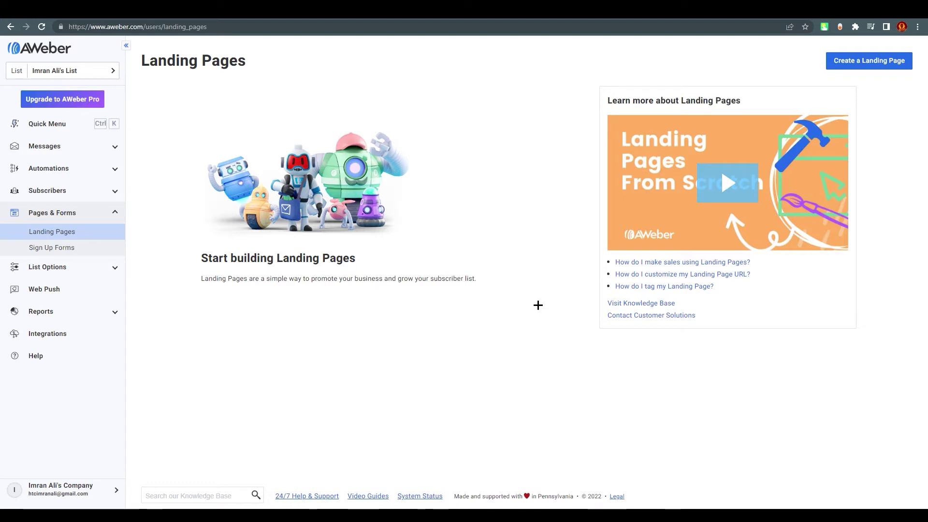
{"action": "left_click", "coordinate": [871, 60]}
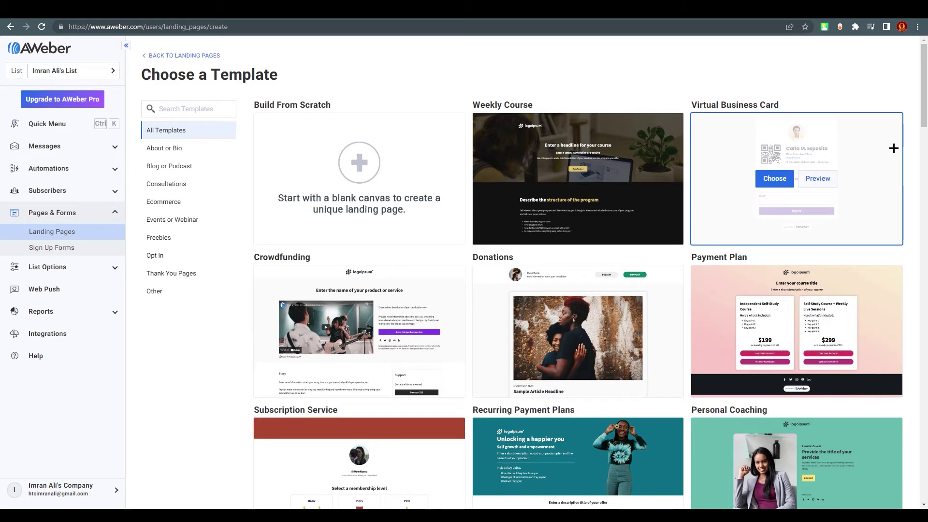
Browse the full gallery of landing page templates to find a suitable design.
{"action": "left_click_drag", "start_coordinate": [924, 106], "coordinate": [913, 228]}
{"action": "scroll", "coordinate": [674, 263], "scroll_direction": "up", "scroll_amount": 8}
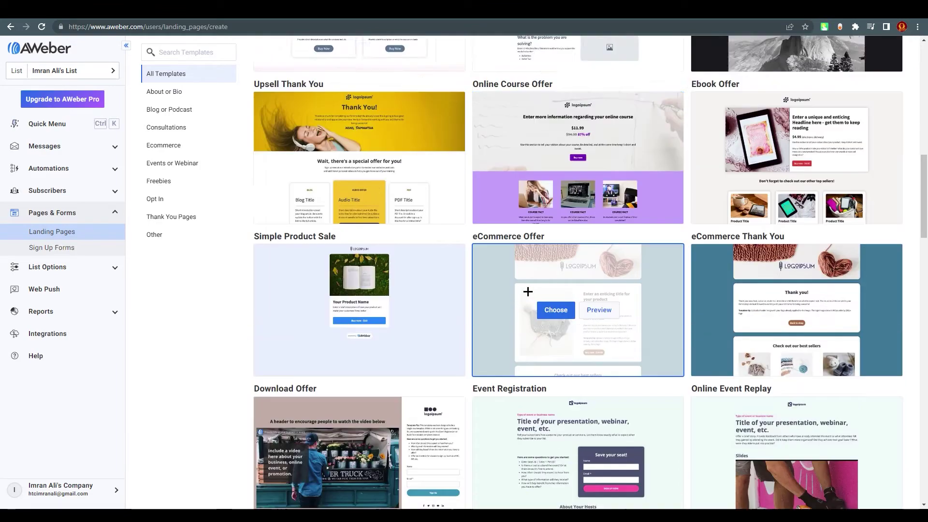
{"action": "scroll", "coordinate": [599, 316], "scroll_direction": "up", "scroll_amount": 3}
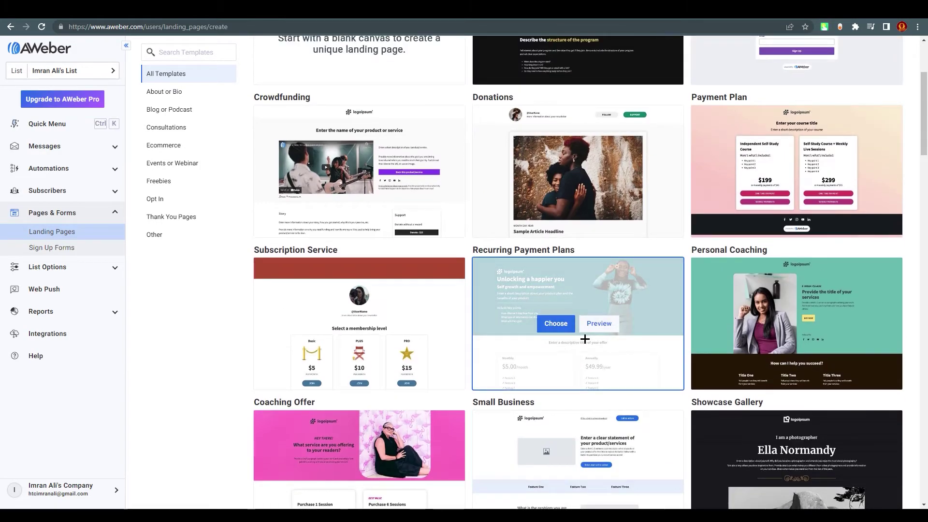
{"action": "scroll", "coordinate": [541, 384], "scroll_direction": "down", "scroll_amount": 4}
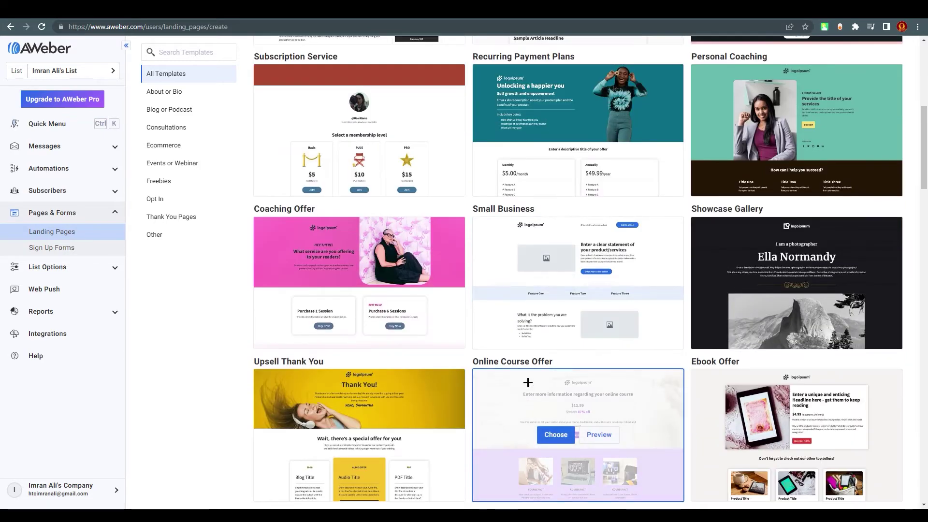
{"action": "scroll", "coordinate": [528, 382], "scroll_direction": "down", "scroll_amount": 11}
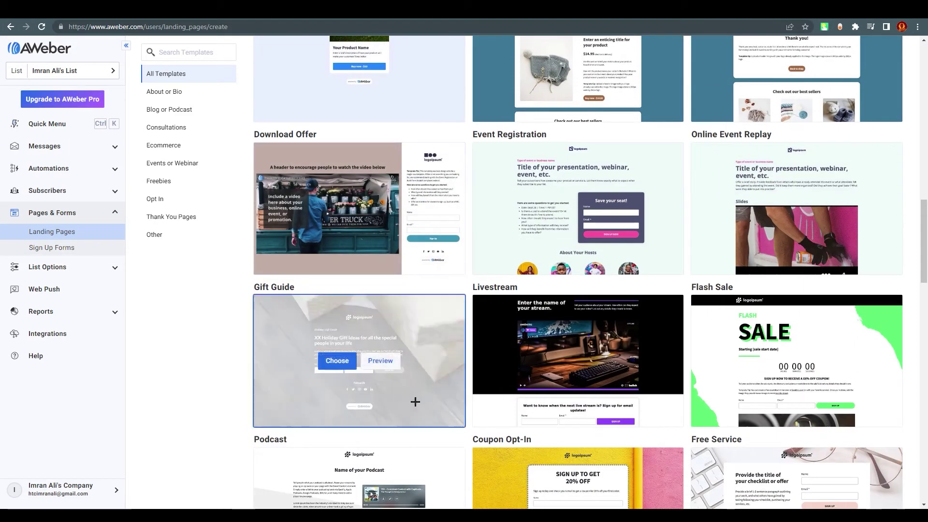
{"action": "scroll", "coordinate": [414, 401], "scroll_direction": "up", "scroll_amount": 11}
{"action": "scroll", "coordinate": [453, 335], "scroll_direction": "up", "scroll_amount": 5}
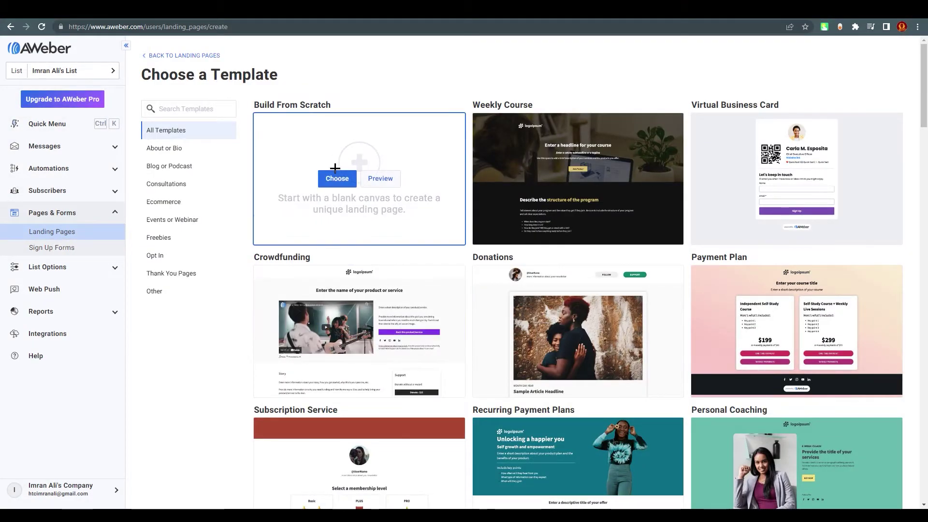
{"action": "scroll", "coordinate": [563, 367], "scroll_direction": "down", "scroll_amount": 5}
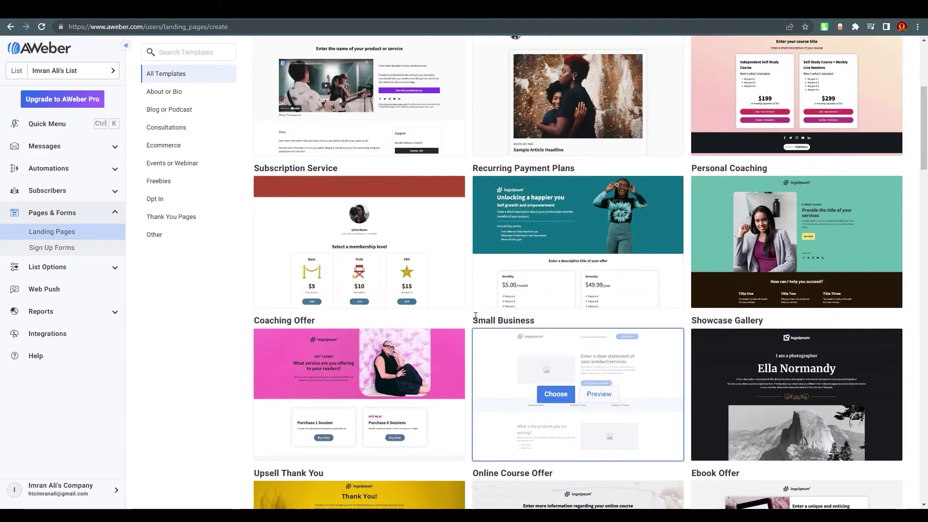
{"action": "scroll", "coordinate": [563, 367], "scroll_direction": "up", "scroll_amount": 5}
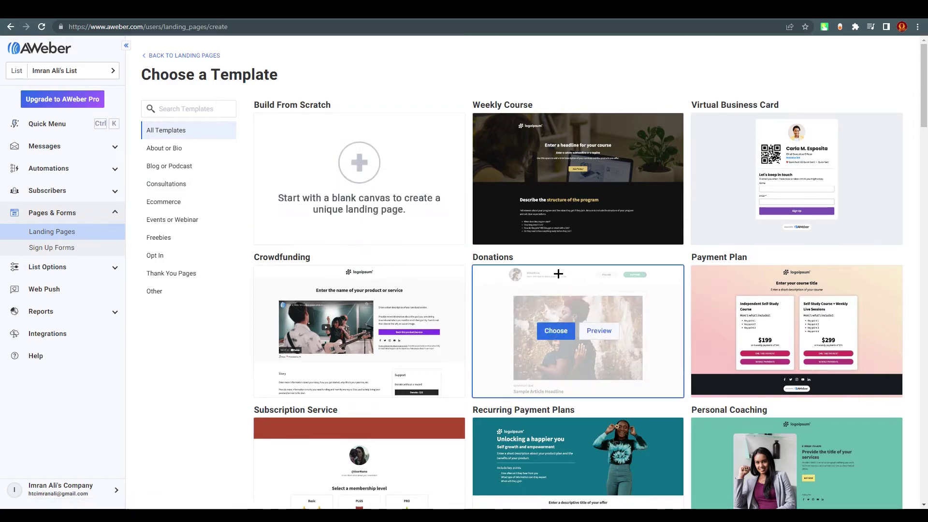
{"action": "left_click_drag", "start_coordinate": [923, 106], "coordinate": [924, 476]}
{"action": "scroll", "coordinate": [754, 434], "scroll_direction": "up", "scroll_amount": 7}
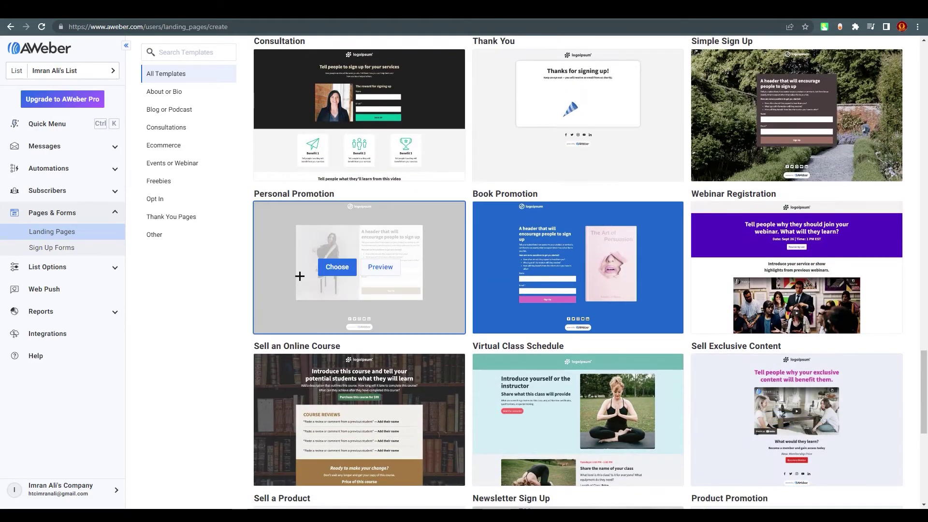
Preview the Personal Promotion template in its mobile and desktop versions and open it for editing.
{"action": "left_click", "coordinate": [384, 267]}
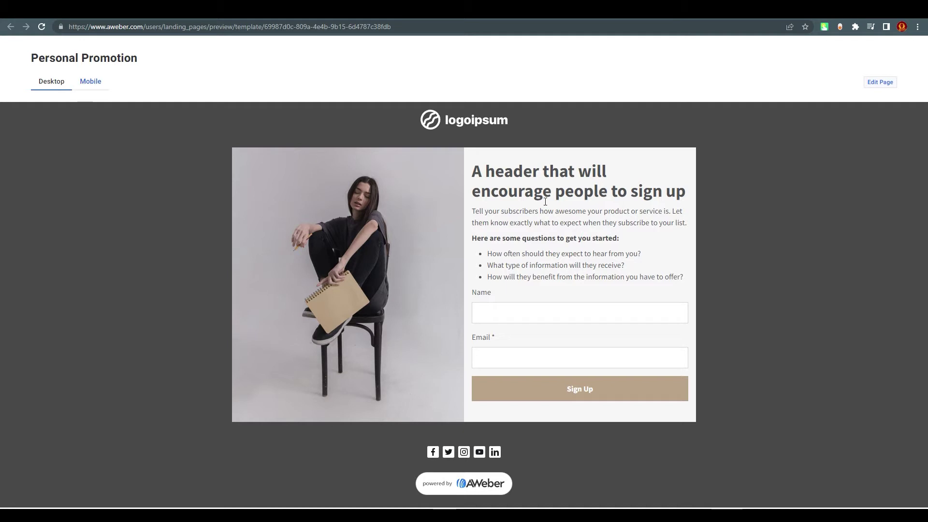
{"action": "left_click", "coordinate": [90, 82]}
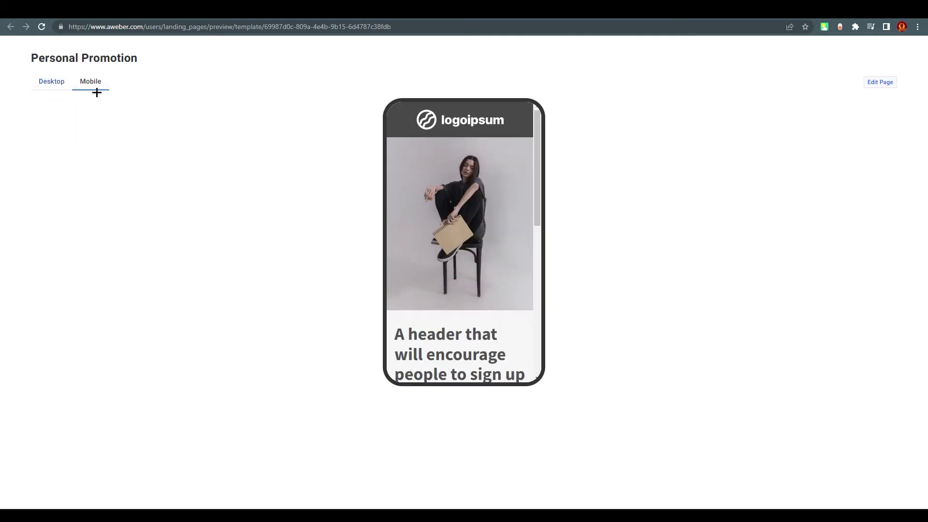
{"action": "scroll", "coordinate": [498, 244], "scroll_direction": "down", "scroll_amount": 10}
{"action": "scroll", "coordinate": [498, 244], "scroll_direction": "up", "scroll_amount": 10}
{"action": "left_click", "coordinate": [62, 83]}
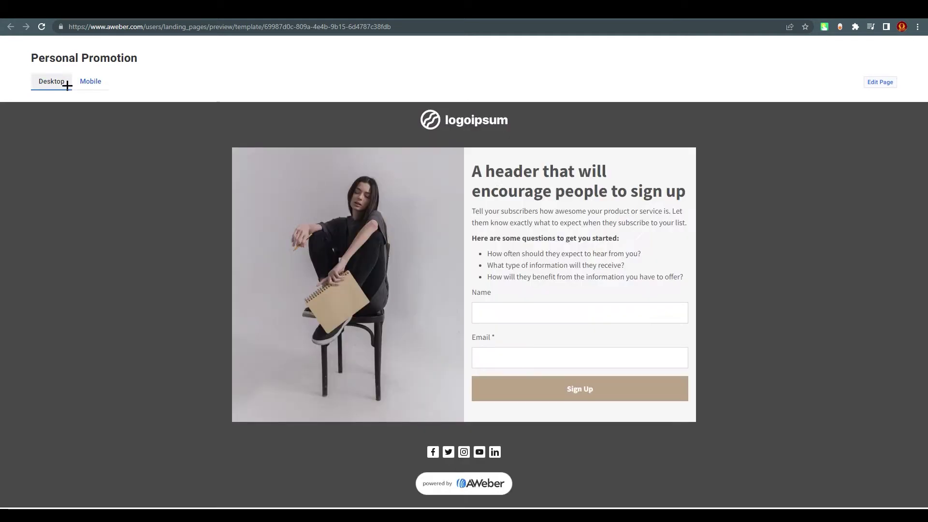
{"action": "left_click", "coordinate": [880, 82]}
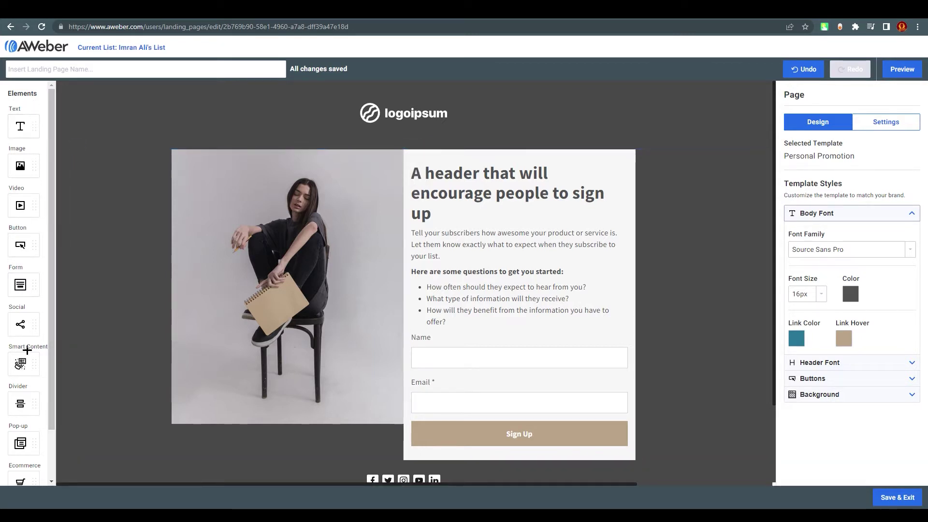
Look over the available page elements and examine the attributes, spacing and sizing settings of the photo of the seated woman.
{"action": "scroll", "coordinate": [47, 386], "scroll_direction": "down", "scroll_amount": 2}
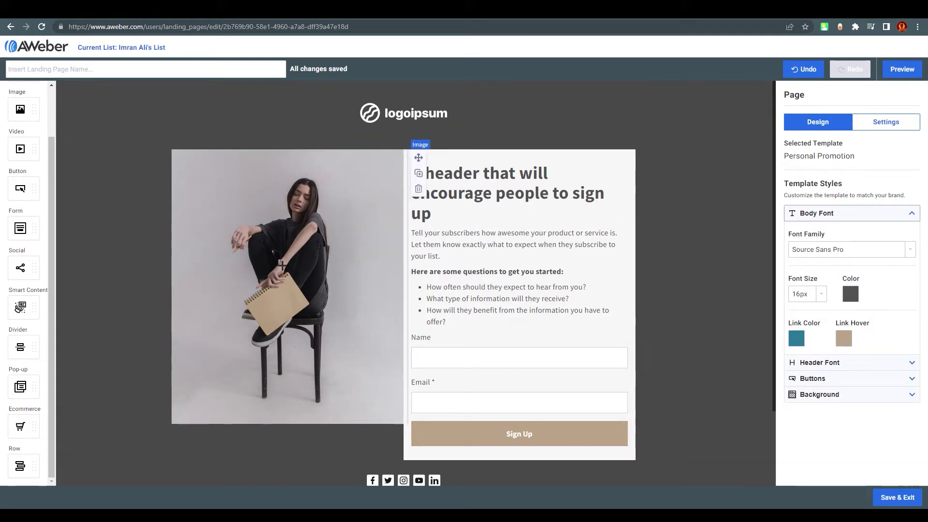
{"action": "left_click", "coordinate": [280, 249]}
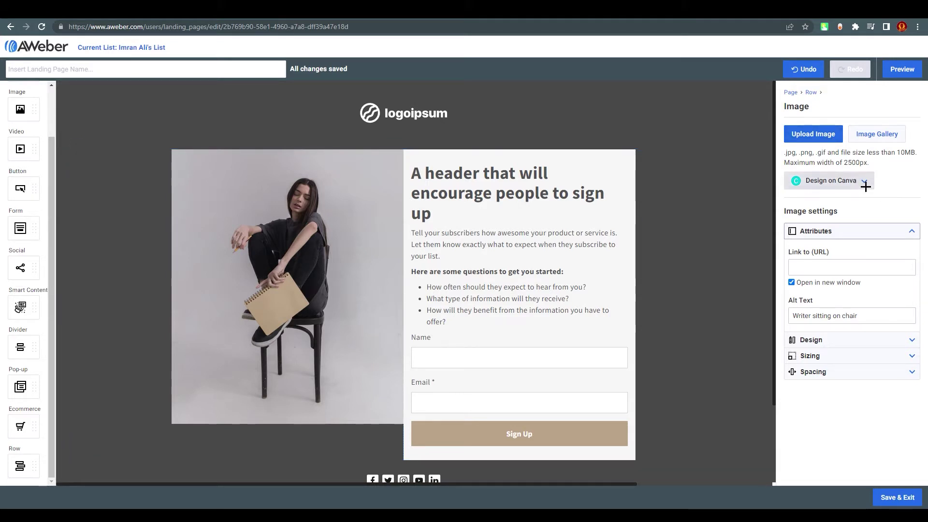
{"action": "left_click", "coordinate": [910, 232]}
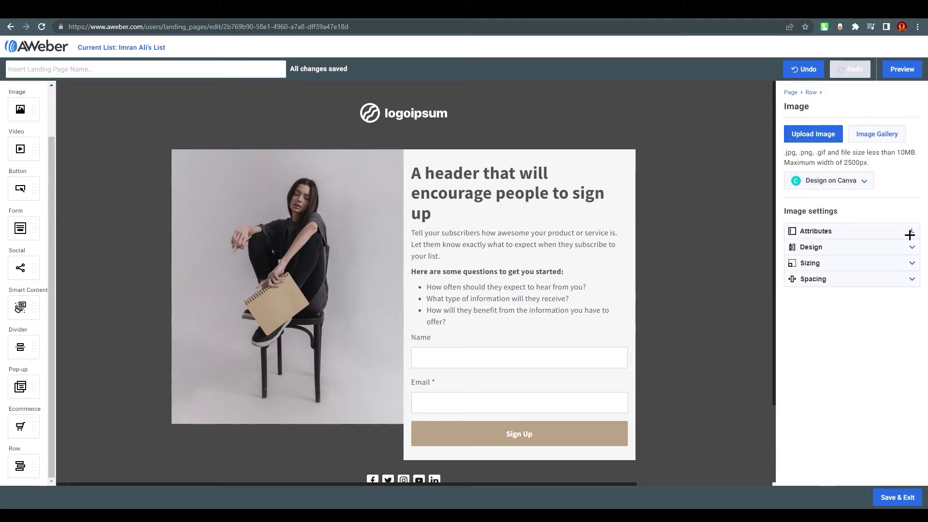
{"action": "left_click", "coordinate": [910, 232]}
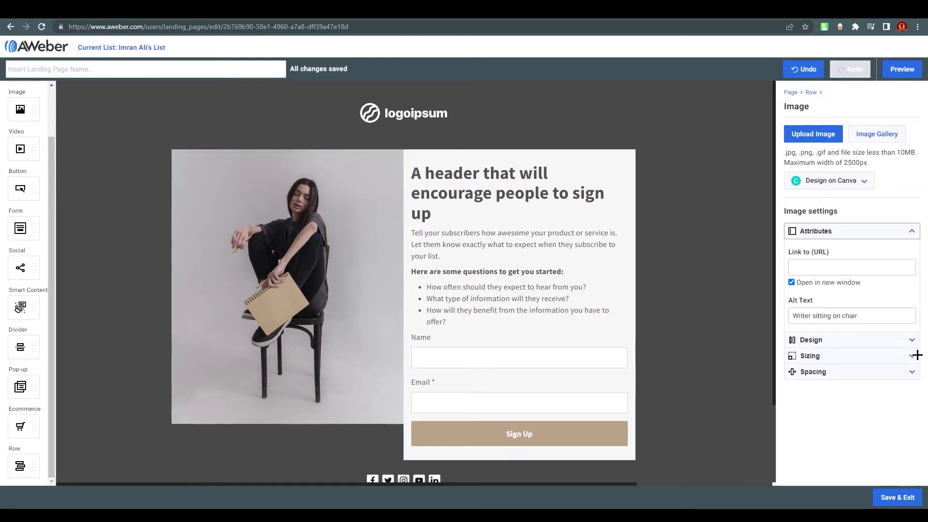
{"action": "left_click", "coordinate": [912, 372]}
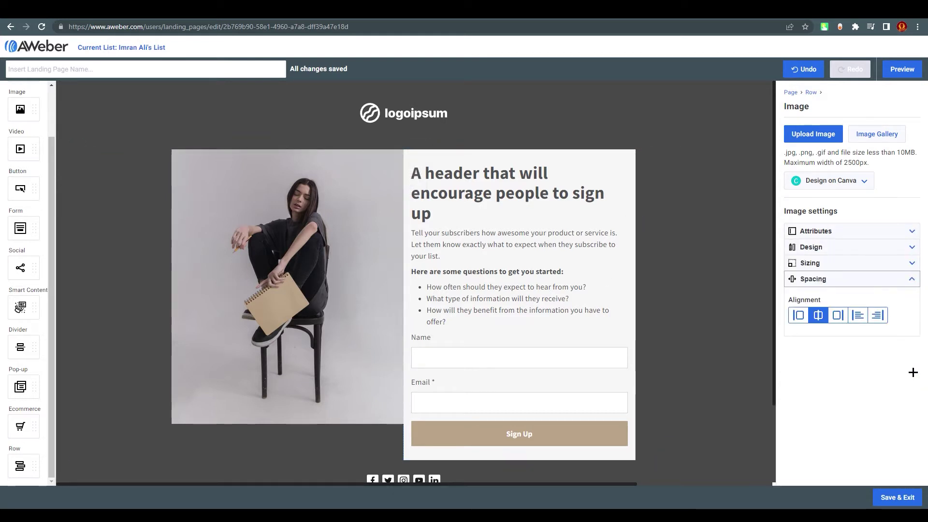
{"action": "left_click", "coordinate": [882, 263]}
{"action": "left_click", "coordinate": [913, 264]}
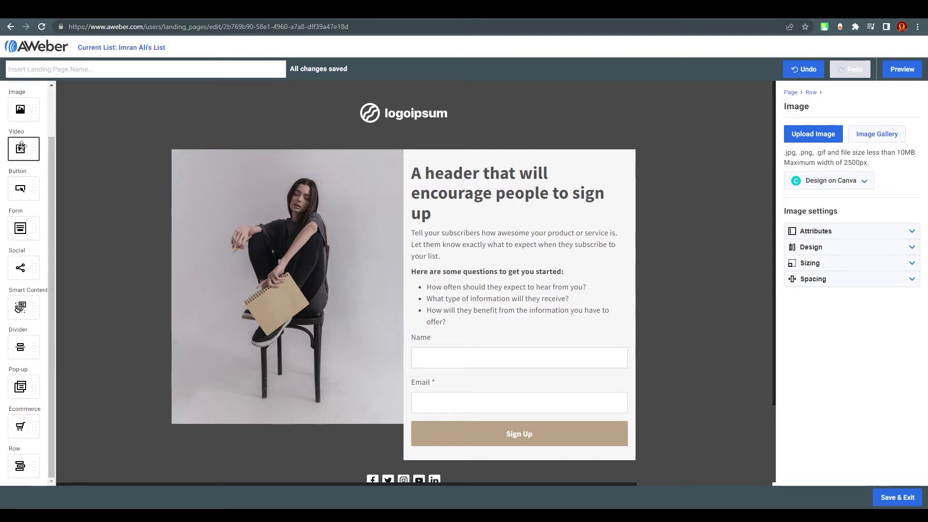
Add an empty image element directly below the logo and delete it again.
{"action": "left_click_drag", "start_coordinate": [20, 109], "coordinate": [431, 137]}
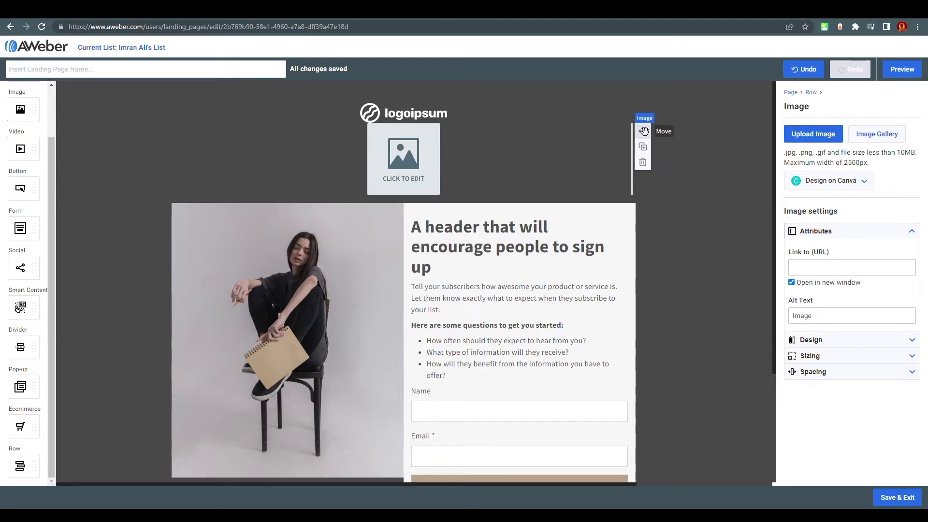
{"action": "left_click", "coordinate": [559, 145]}
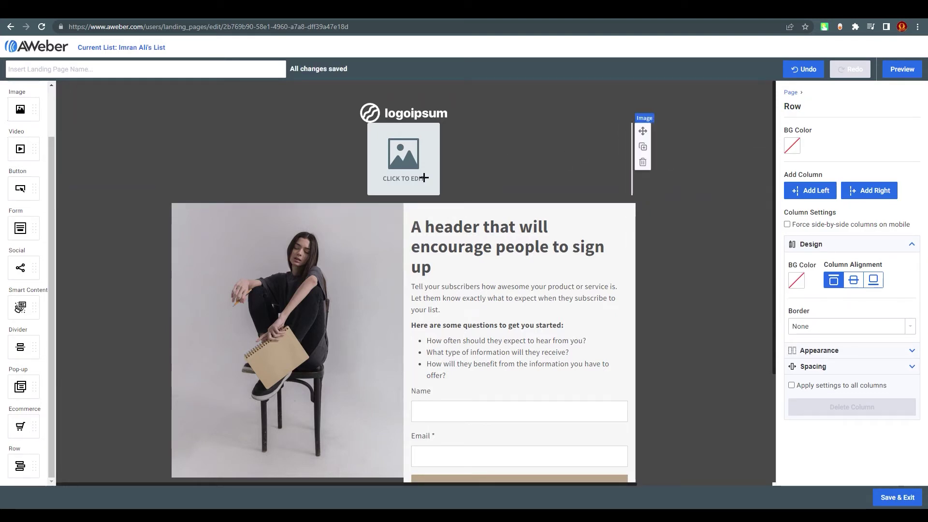
{"action": "left_click", "coordinate": [403, 179]}
{"action": "left_click", "coordinate": [642, 162]}
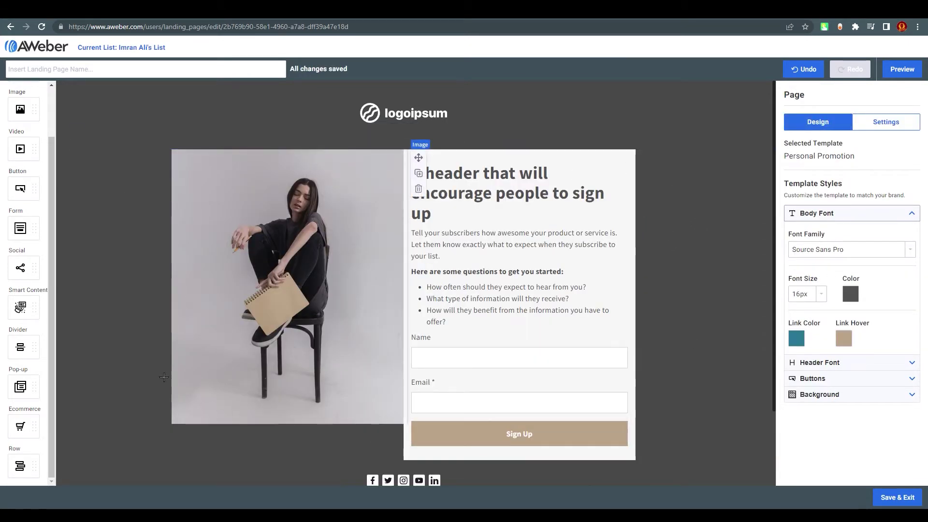
{"action": "scroll", "coordinate": [138, 368], "scroll_direction": "down", "scroll_amount": 1}
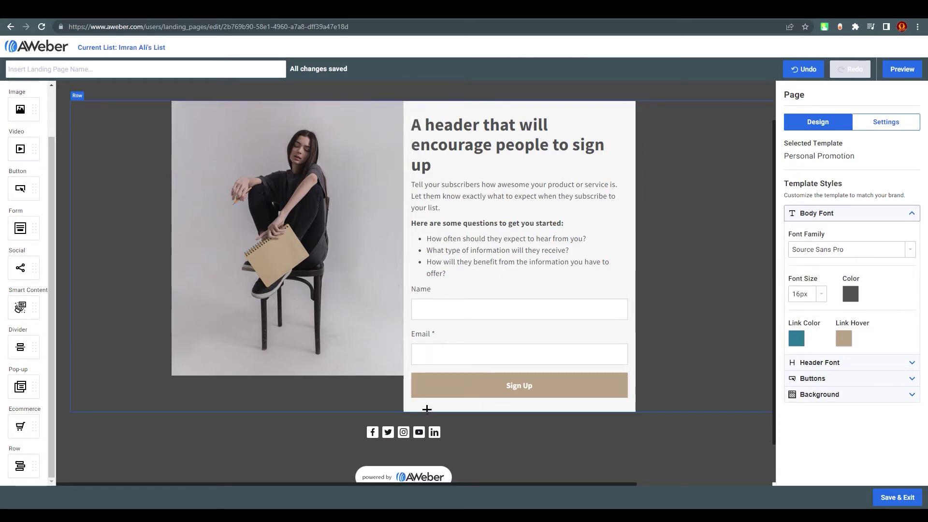
{"action": "scroll", "coordinate": [425, 408], "scroll_direction": "up", "scroll_amount": 1}
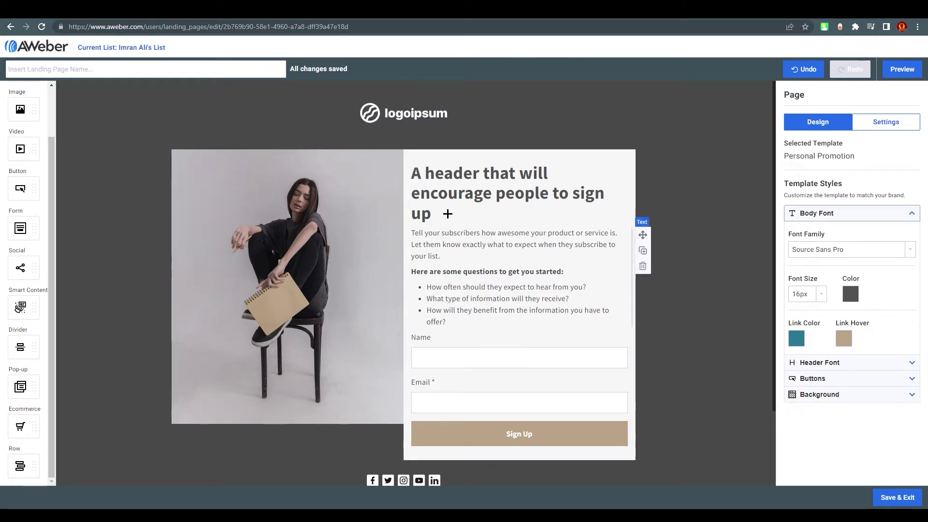
{"action": "scroll", "coordinate": [168, 339], "scroll_direction": "down", "scroll_amount": 1}
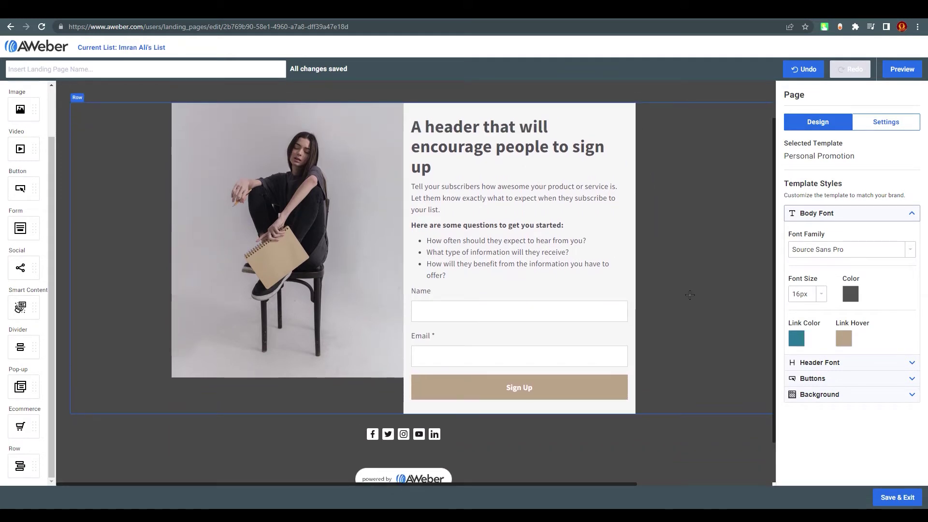
{"action": "left_click", "coordinate": [689, 294]}
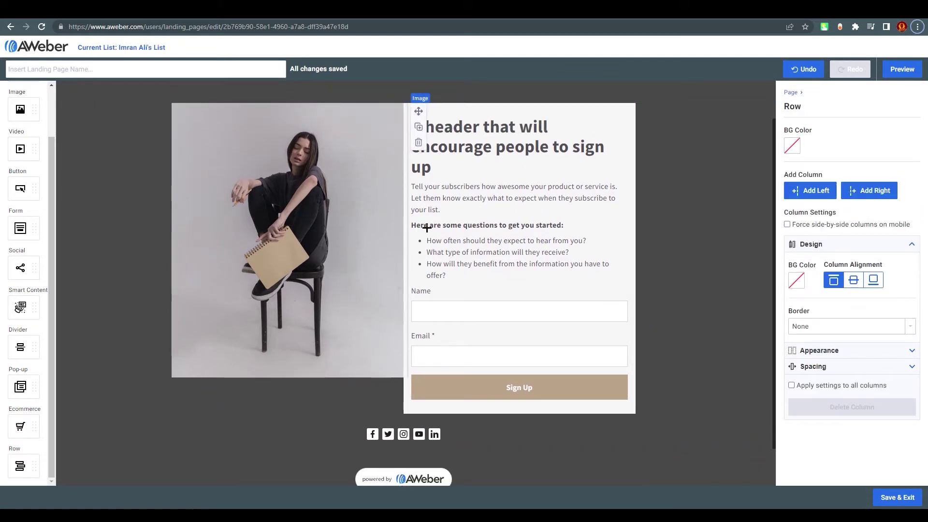
{"action": "left_click", "coordinate": [246, 199]}
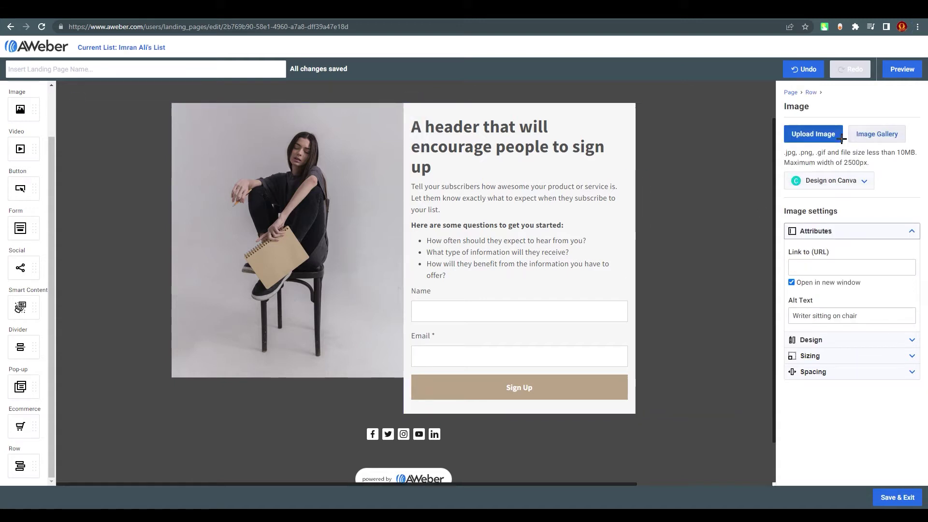
{"action": "left_click", "coordinate": [815, 135]}
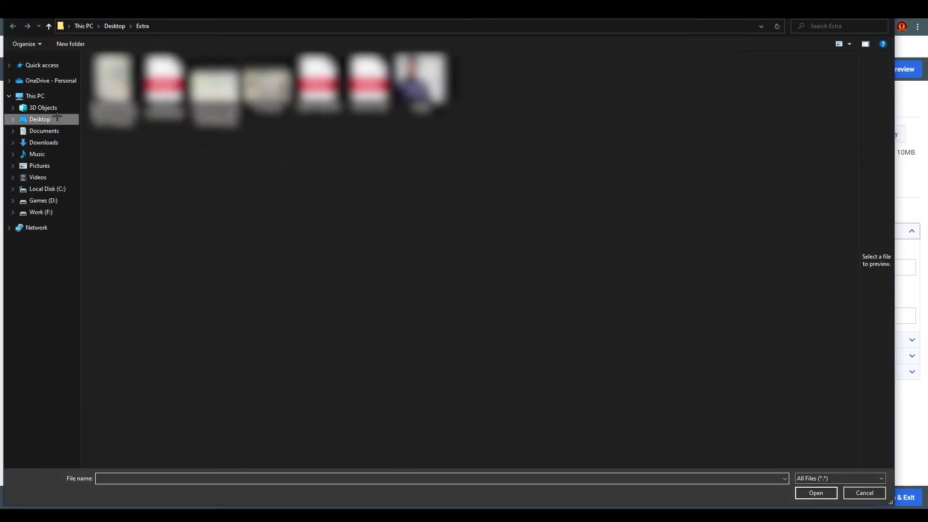
{"action": "left_click", "coordinate": [52, 167]}
{"action": "key", "text": "Escape"}
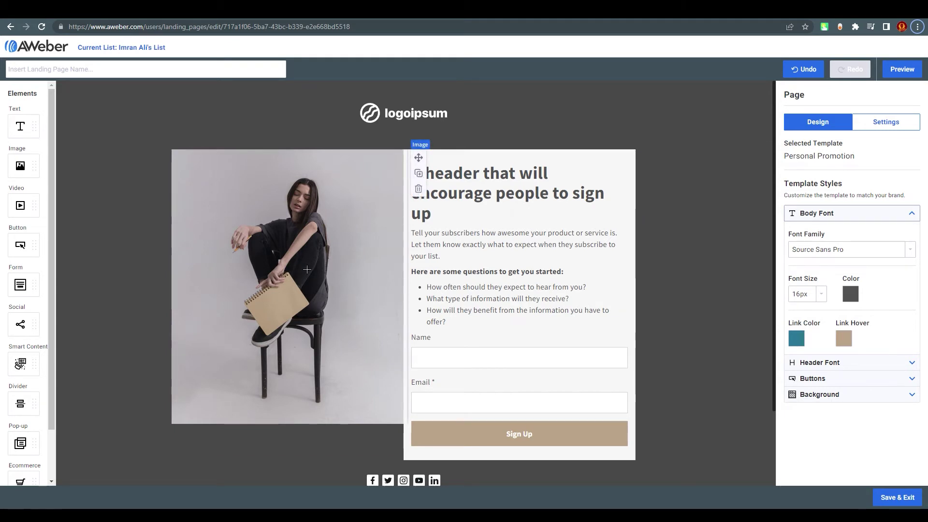
Delete the photo of the seated woman and place an empty image element in its column.
{"action": "left_click", "coordinate": [323, 276]}
{"action": "left_click", "coordinate": [420, 188]}
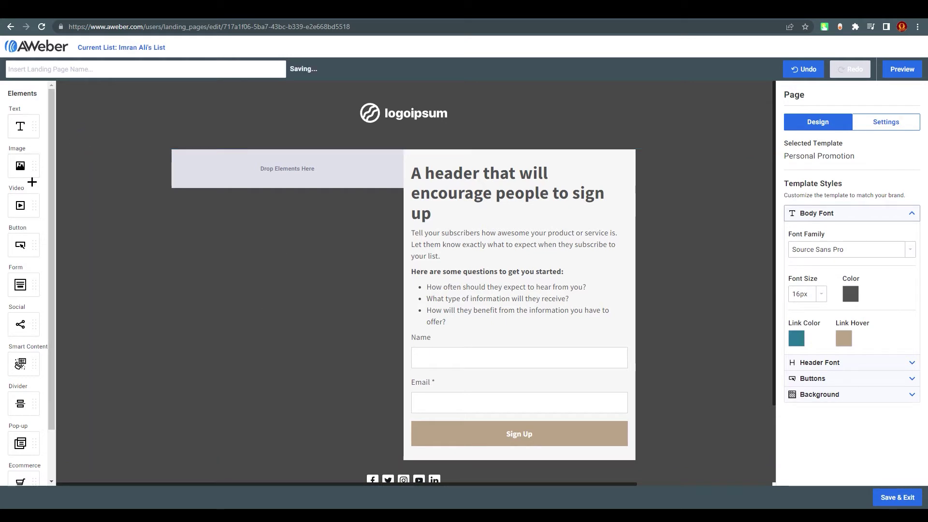
{"action": "left_click_drag", "start_coordinate": [23, 166], "coordinate": [280, 182]}
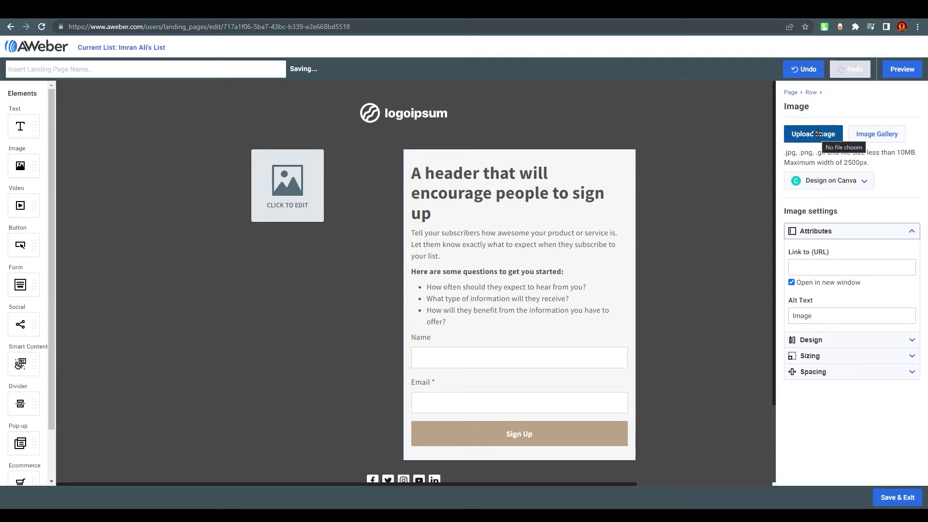
Fill the empty image element with the stock picture of a studio microphone in front of the ON AIR sign.
{"action": "left_click", "coordinate": [879, 135]}
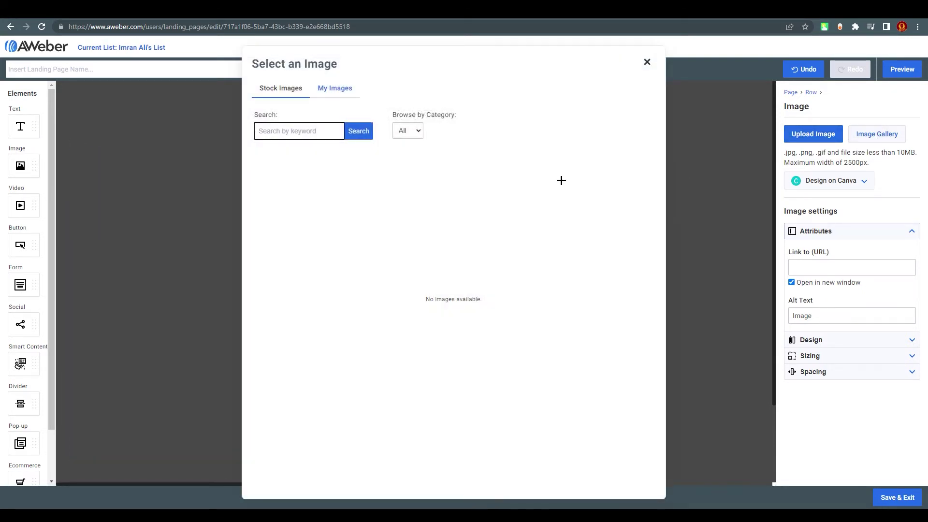
{"action": "left_click", "coordinate": [293, 90]}
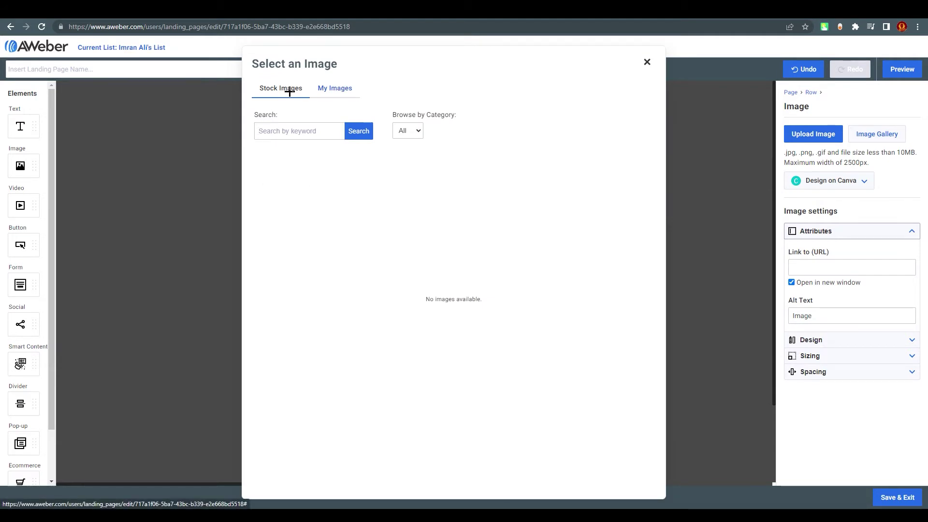
{"action": "left_click", "coordinate": [336, 88]}
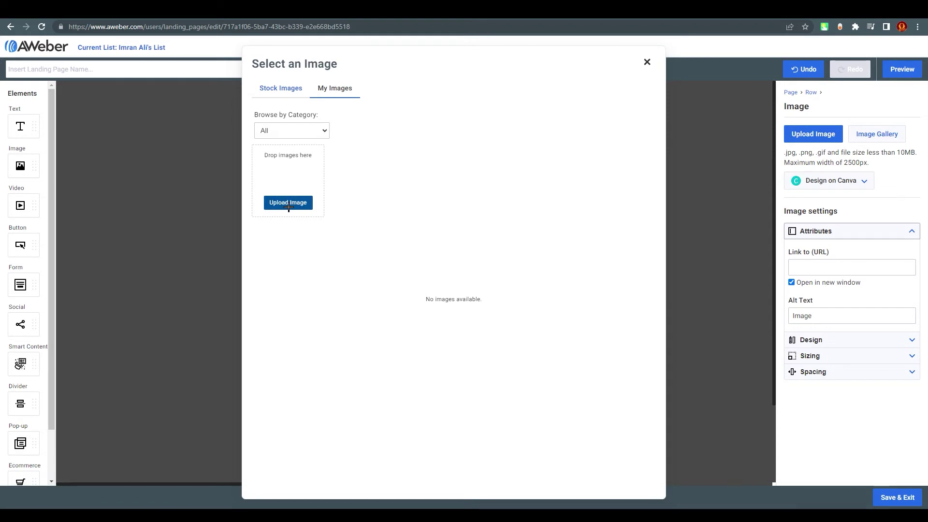
{"action": "left_click", "coordinate": [282, 88]}
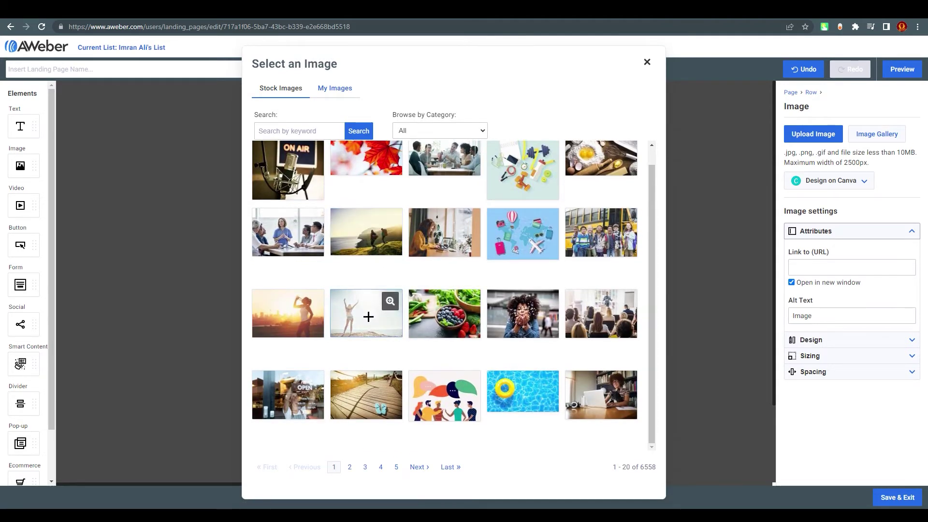
{"action": "left_click", "coordinate": [316, 206]}
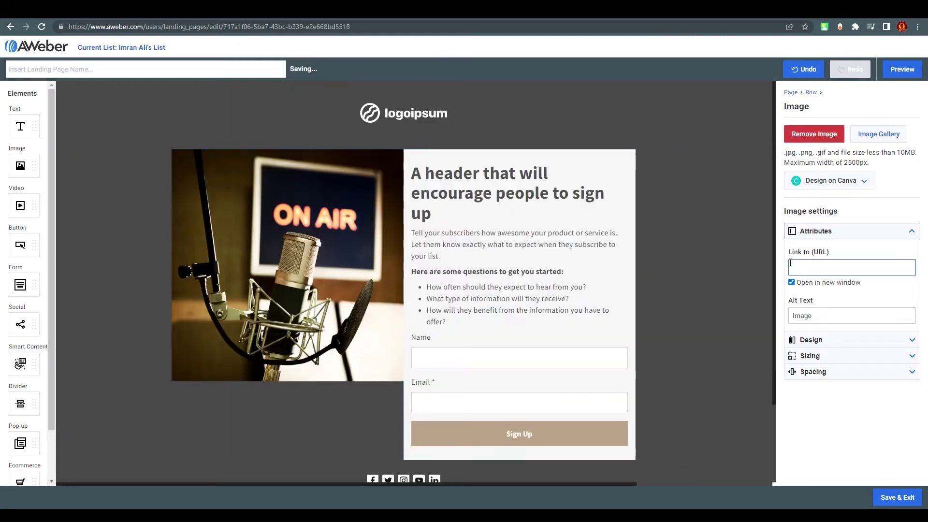
Replace the heading above the sign-up form with "SALE 50% OFF ON ALL EQUIPMENTS".
{"action": "left_click", "coordinate": [425, 173]}
{"action": "triple_click", "coordinate": [434, 213]}
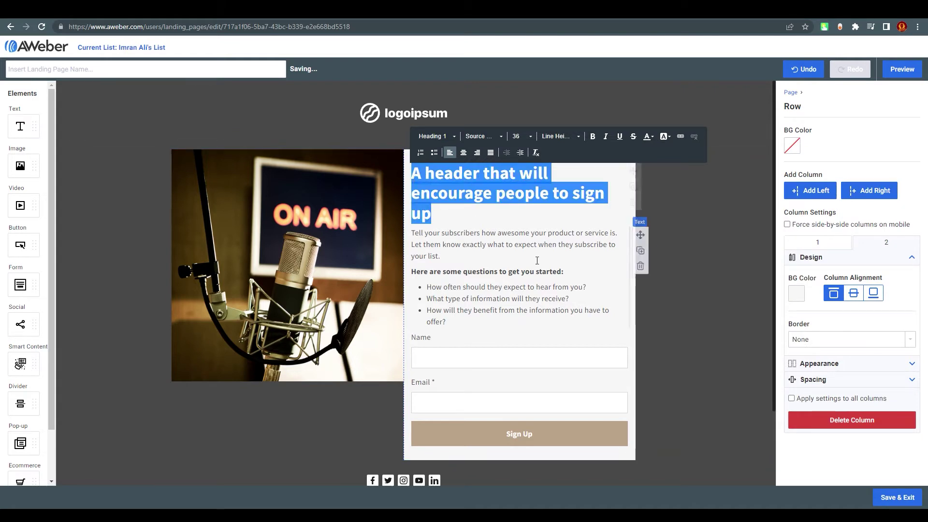
{"action": "type", "text": "SALE"}
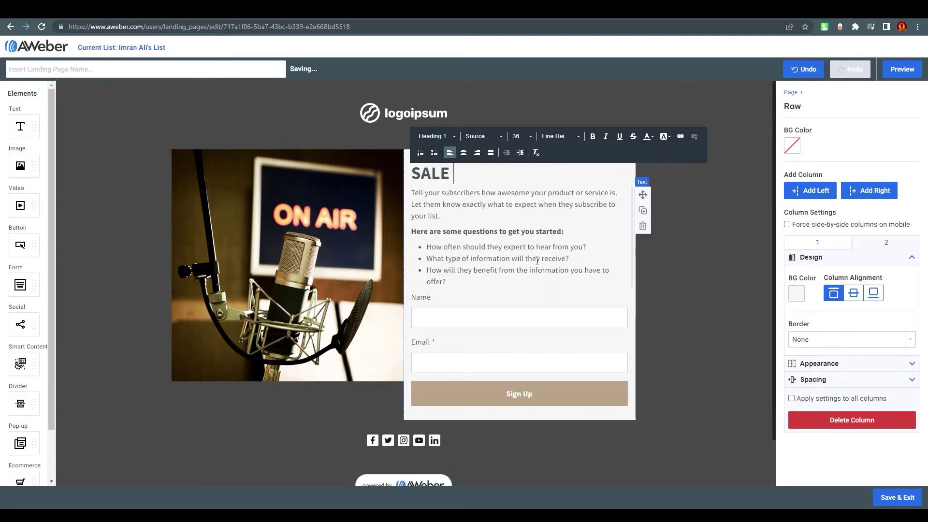
{"action": "type", "text": " 05 %"}
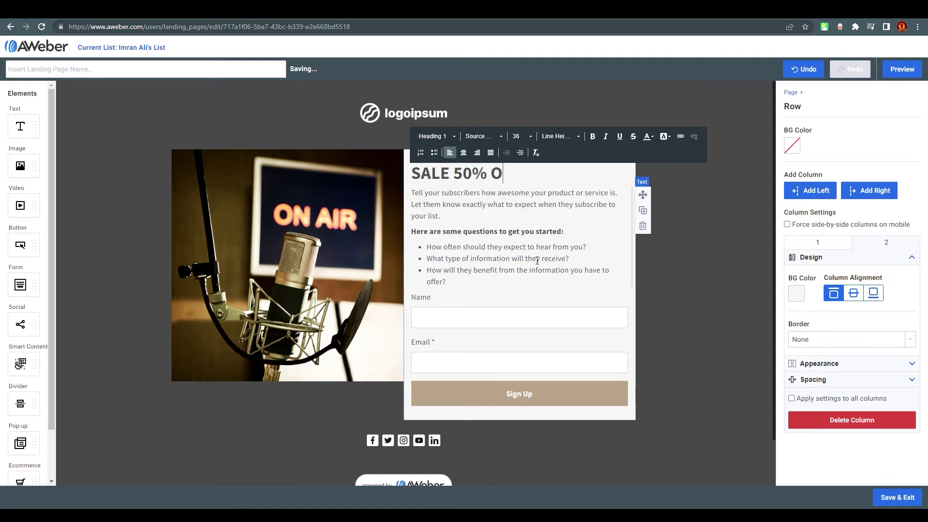
{"action": "type", "text": "ON ALL"}
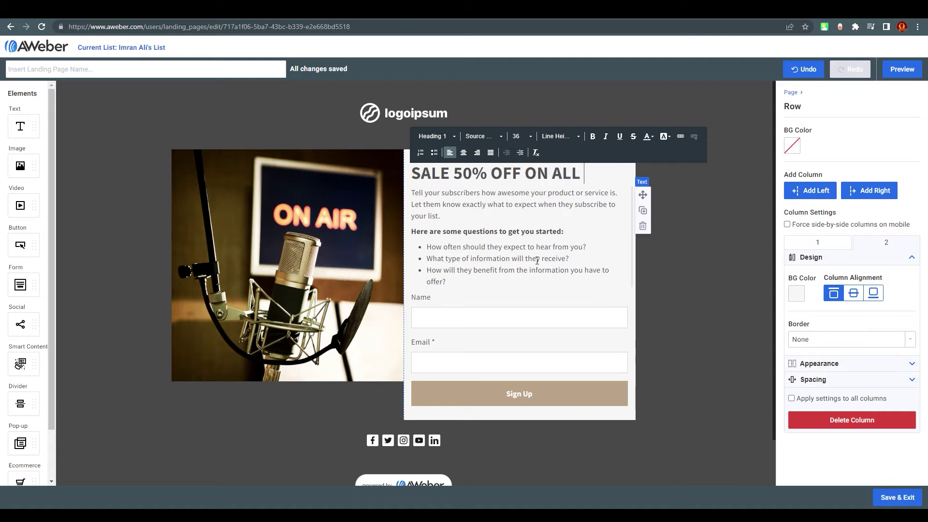
{"action": "type", "text": " EQUIPMENTS"}
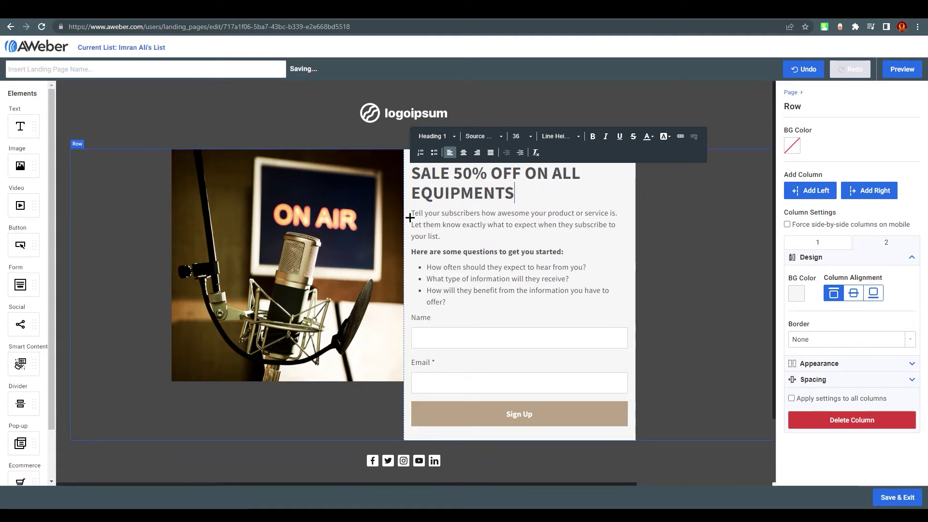
{"action": "left_click", "coordinate": [426, 224]}
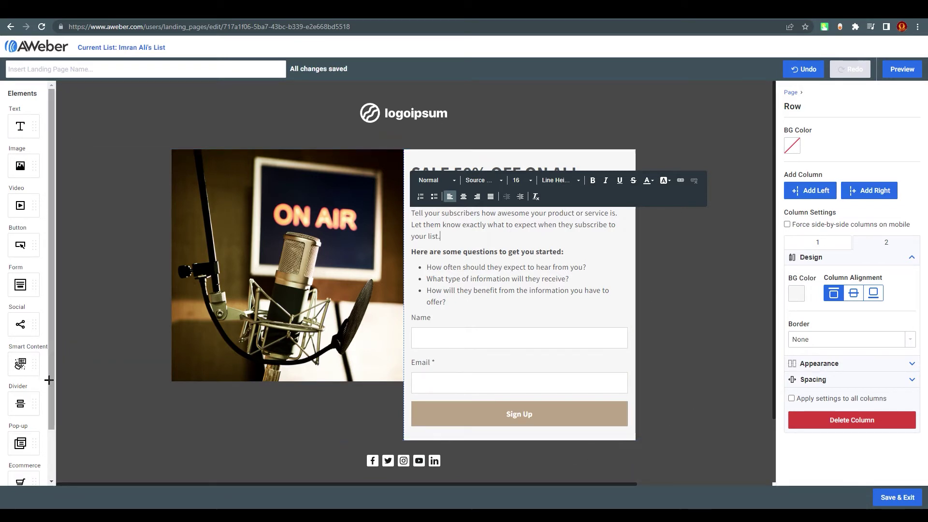
Add an Ecommerce element between the sign-up section and the social icons and open its order form.
{"action": "scroll", "coordinate": [52, 408], "scroll_direction": "down", "scroll_amount": 2}
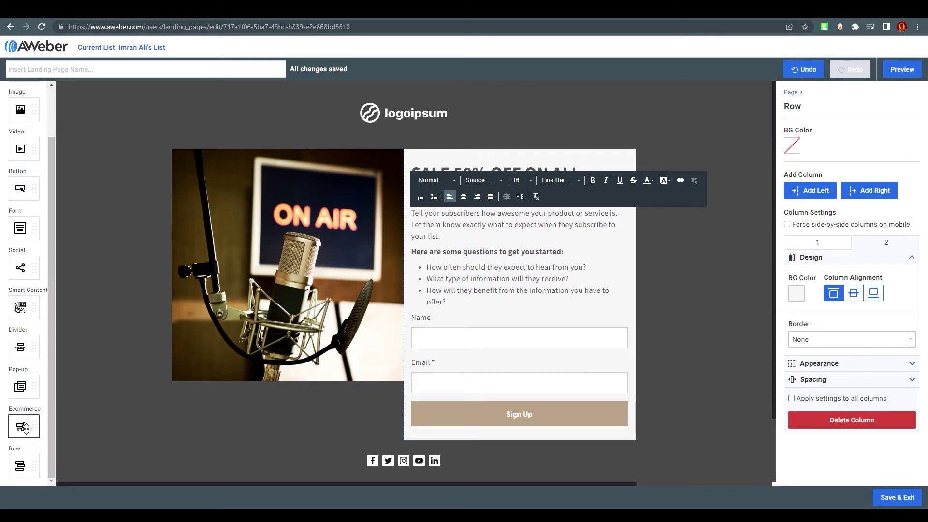
{"action": "left_click_drag", "start_coordinate": [23, 428], "coordinate": [426, 452]}
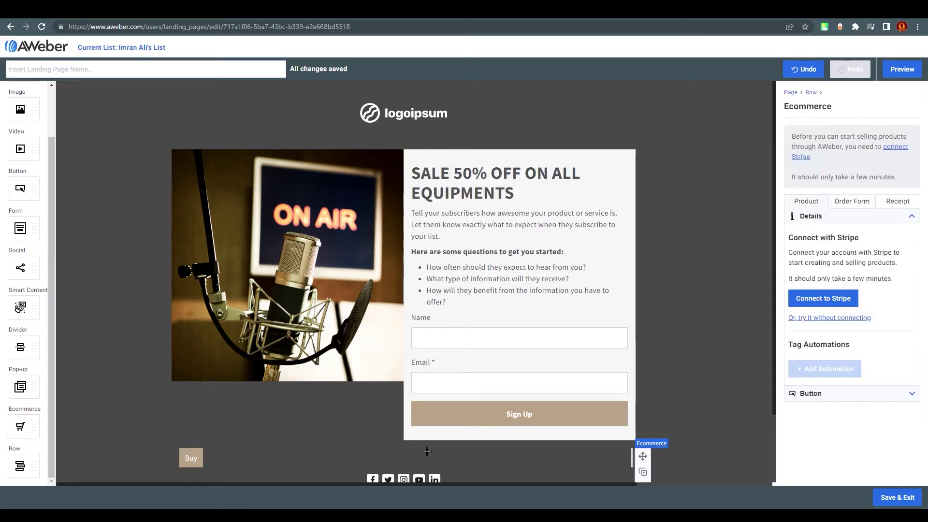
{"action": "scroll", "coordinate": [205, 396], "scroll_direction": "down", "scroll_amount": 2}
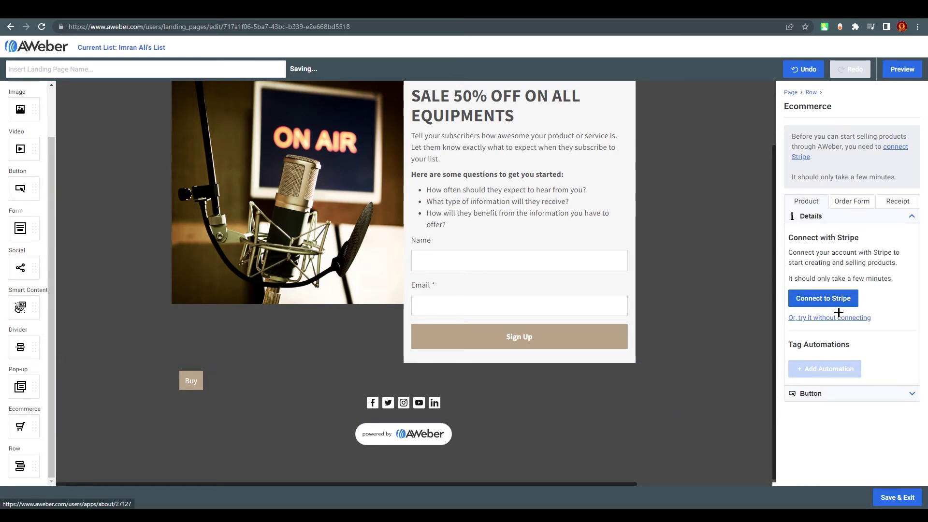
{"action": "left_click", "coordinate": [855, 205]}
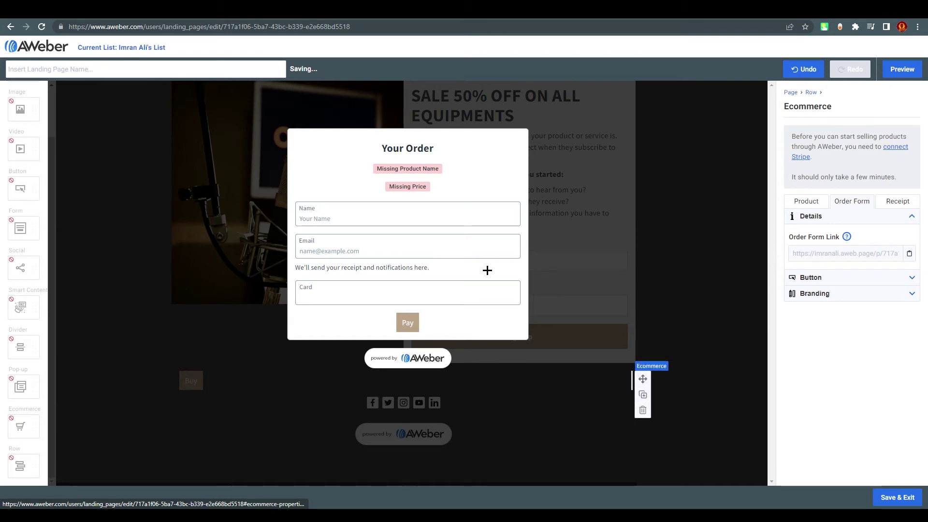
Try the rounded-corner shape and the fully round shape on the order form's Pay button.
{"action": "left_click", "coordinate": [894, 278]}
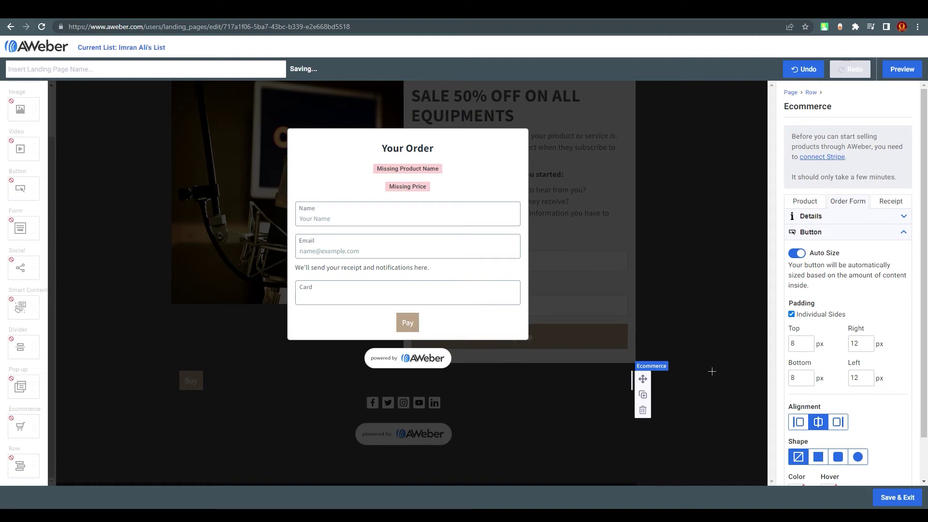
{"action": "scroll", "coordinate": [825, 426], "scroll_direction": "down", "scroll_amount": 2}
{"action": "scroll", "coordinate": [822, 424], "scroll_direction": "up", "scroll_amount": 2}
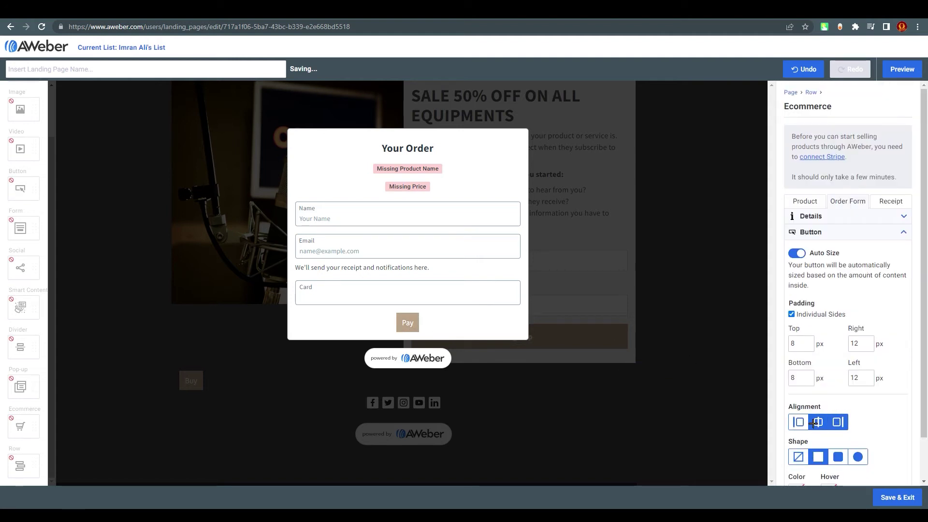
{"action": "left_click", "coordinate": [838, 457]}
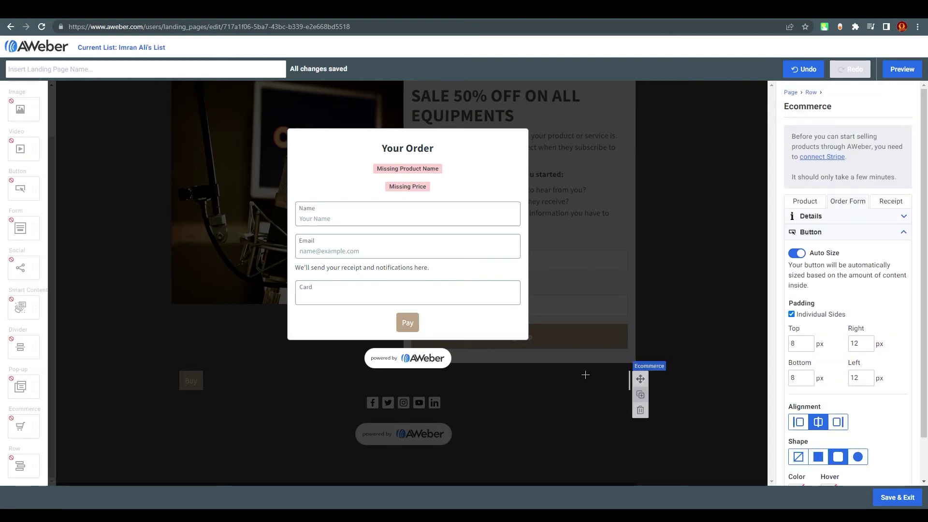
{"action": "left_click", "coordinate": [857, 457]}
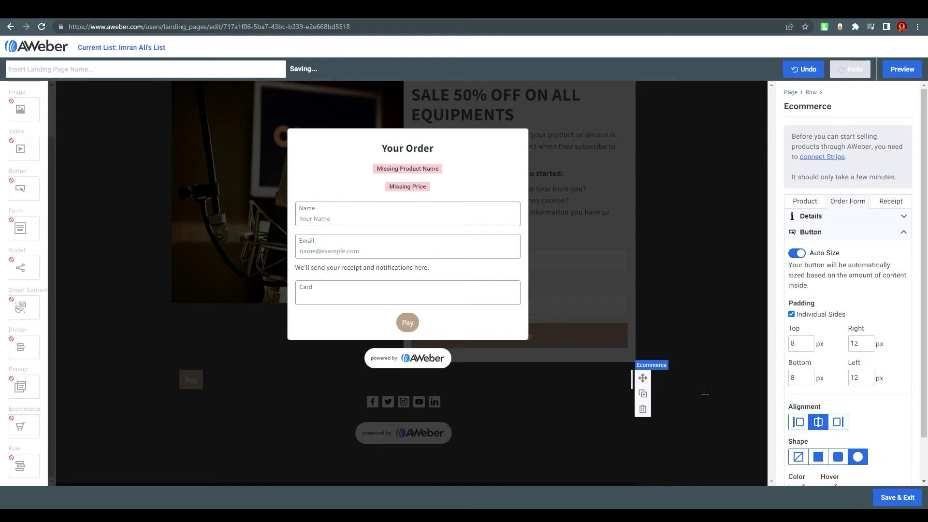
{"action": "scroll", "coordinate": [858, 454], "scroll_direction": "down", "scroll_amount": 1}
Close the order form and delete the Ecommerce element with the Buy button.
{"action": "left_click", "coordinate": [659, 296]}
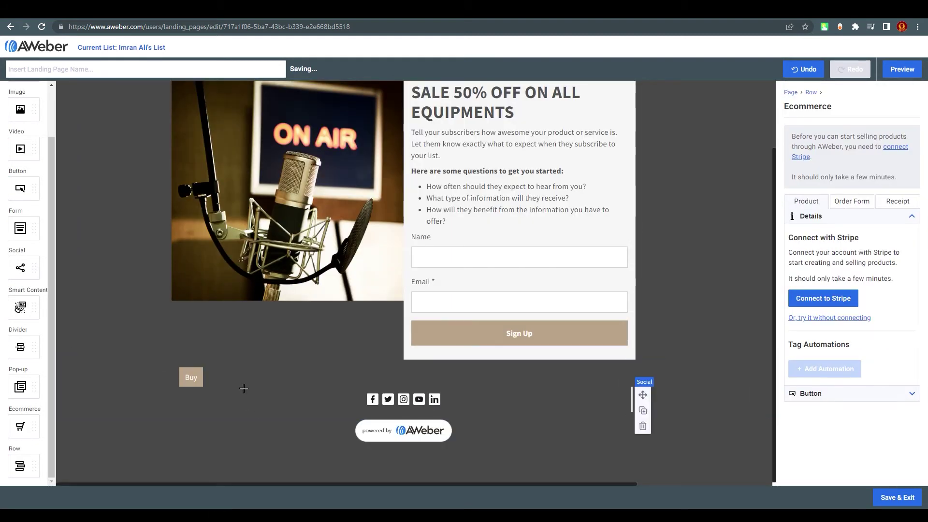
{"action": "mouse_move", "coordinate": [651, 371]}
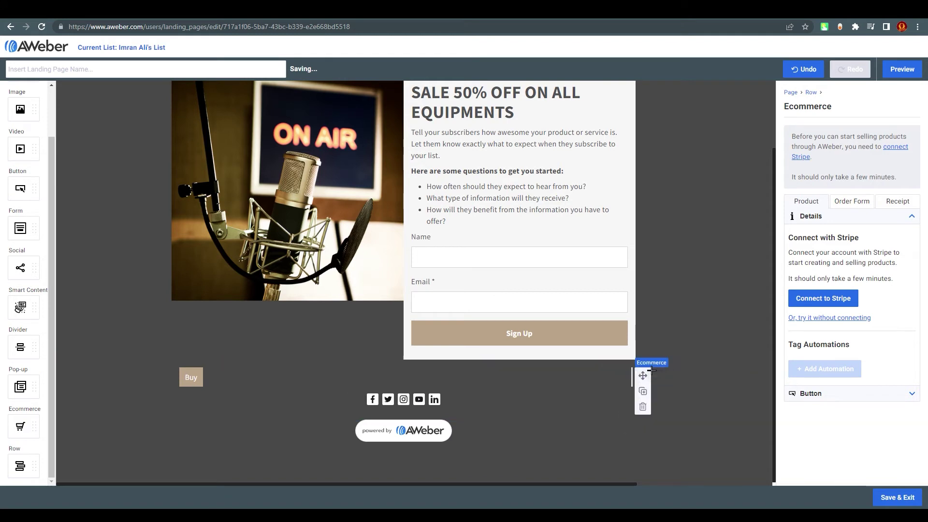
{"action": "left_click", "coordinate": [643, 406]}
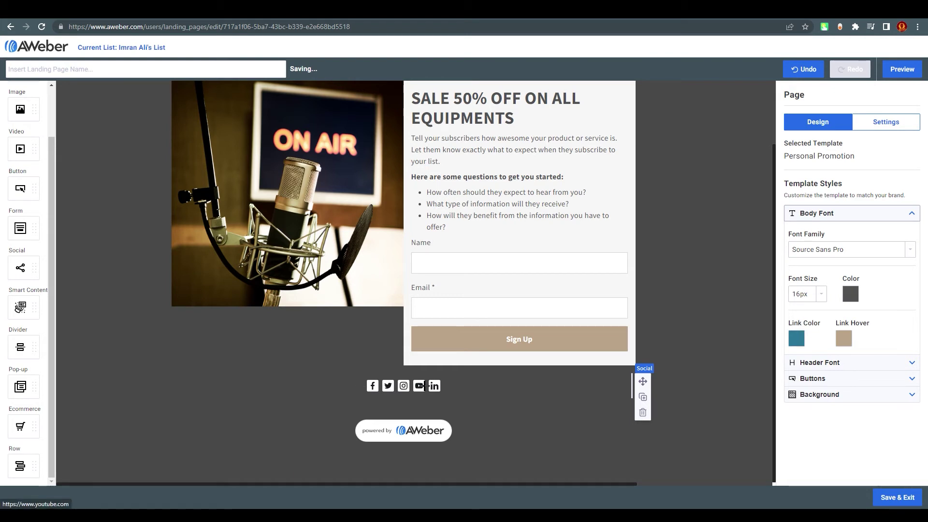
Examine the settings of the social icons and the link address stored for the Twitter account.
{"action": "left_click", "coordinate": [476, 394]}
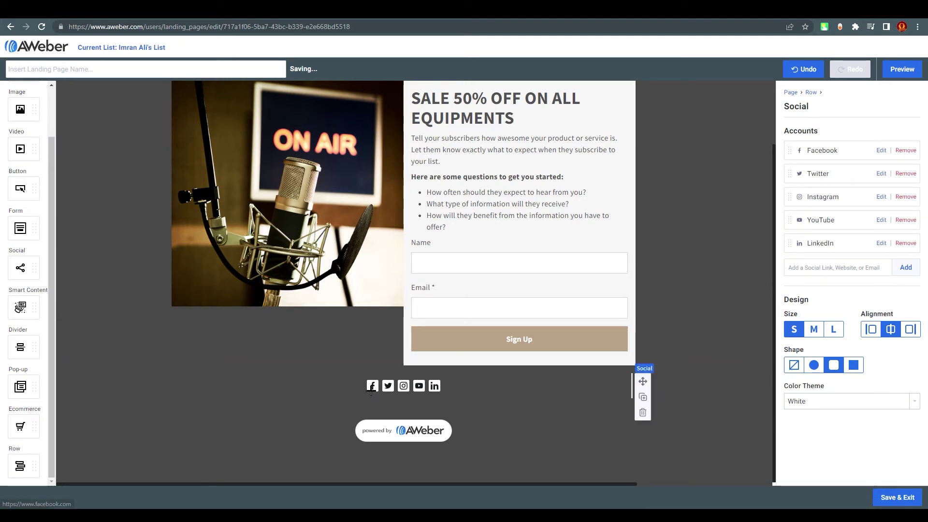
{"action": "left_click", "coordinate": [880, 174]}
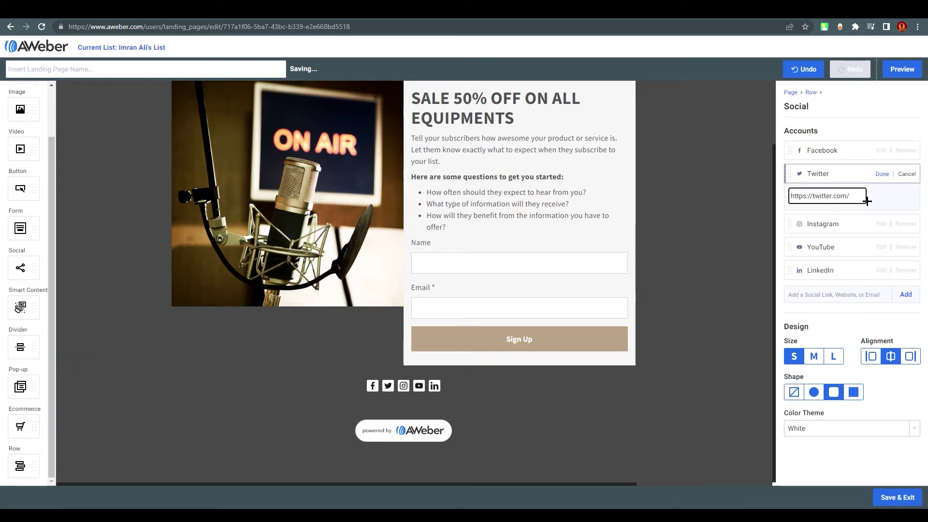
{"action": "left_click", "coordinate": [877, 174]}
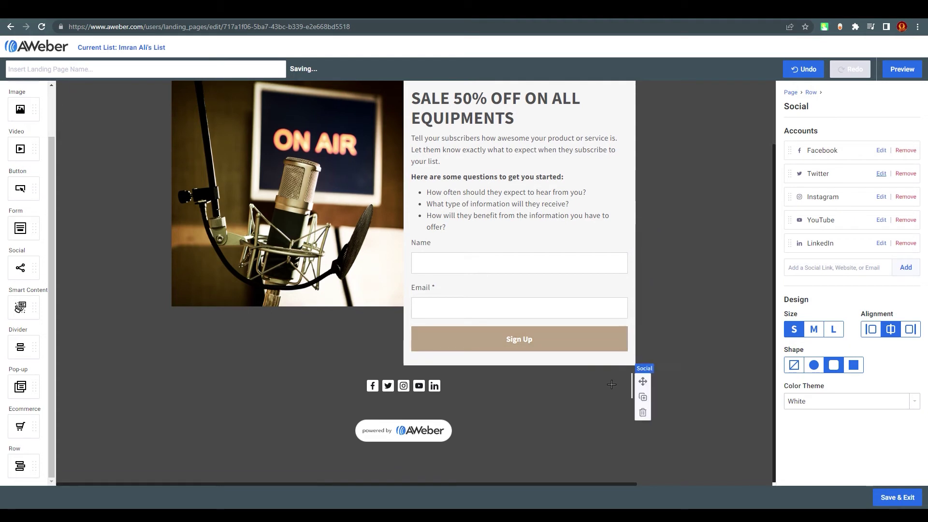
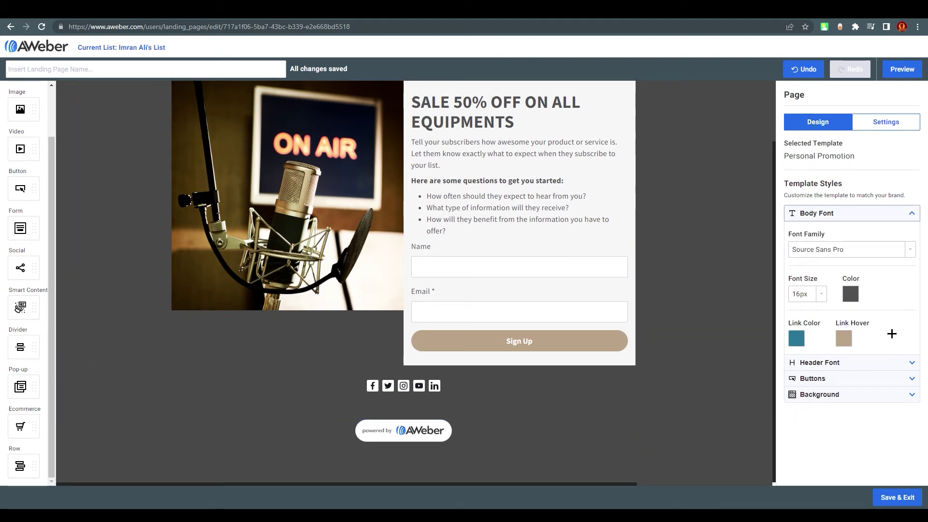
Set the template's button color to the grey-blue #89A9BB.
{"action": "left_click", "coordinate": [911, 363]}
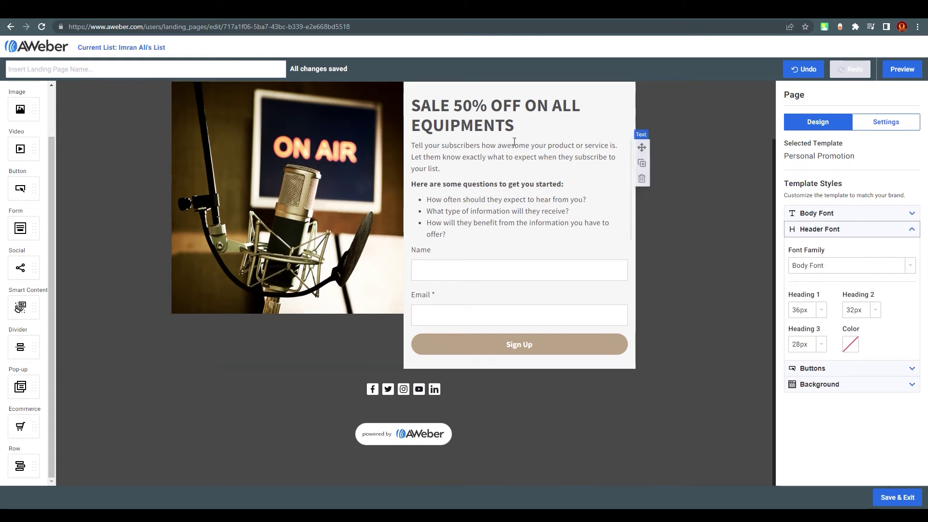
{"action": "left_click", "coordinate": [898, 368]}
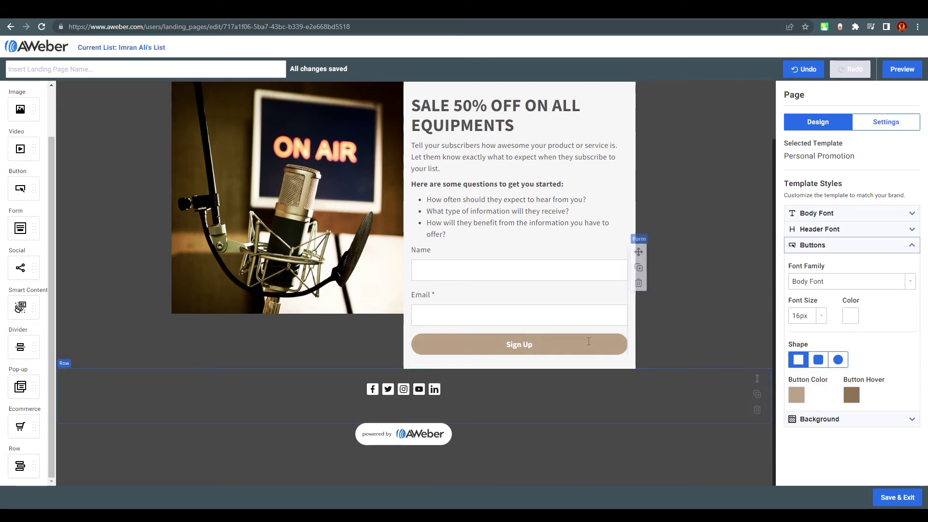
{"action": "left_click", "coordinate": [798, 395]}
{"action": "left_click", "coordinate": [837, 408]}
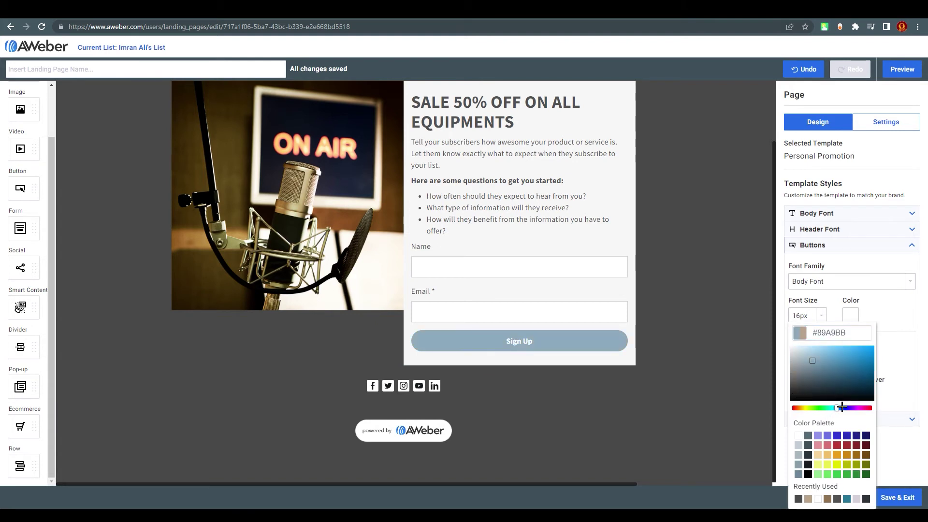
{"action": "left_click", "coordinate": [878, 376]}
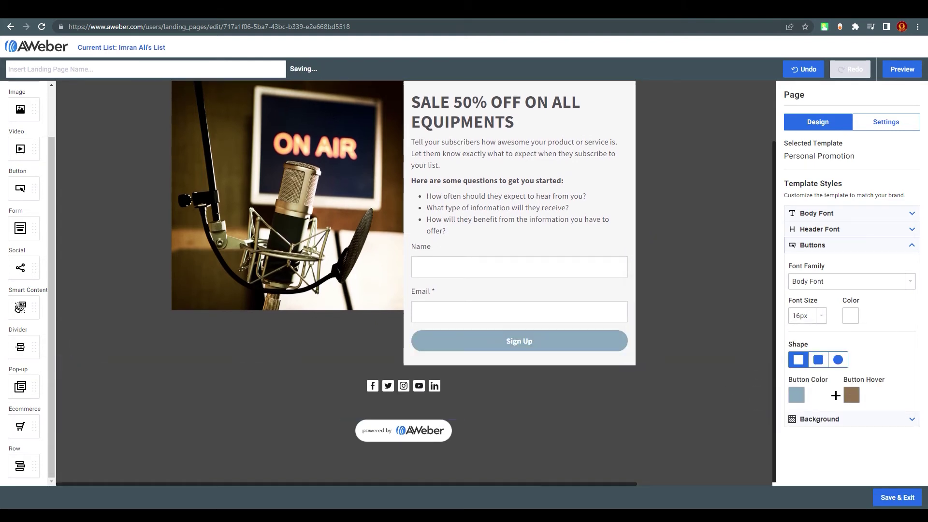
Set the page's background color to the muted mauve #877272.
{"action": "left_click", "coordinate": [905, 416]}
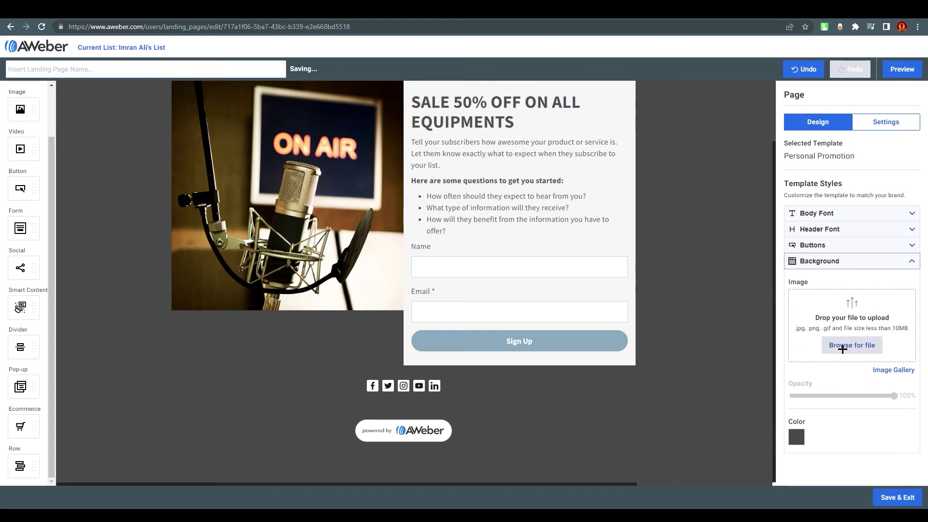
{"action": "left_click", "coordinate": [797, 437]}
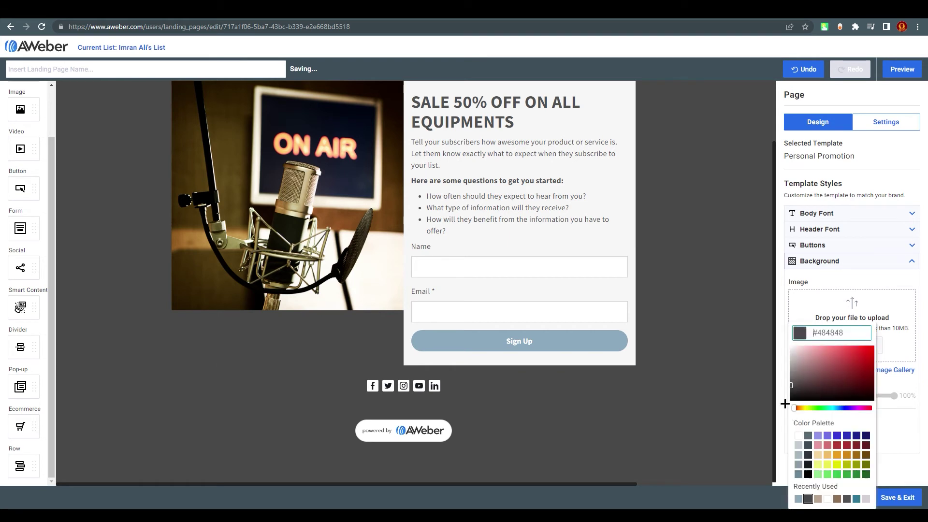
{"action": "left_click_drag", "start_coordinate": [837, 360], "coordinate": [811, 336]}
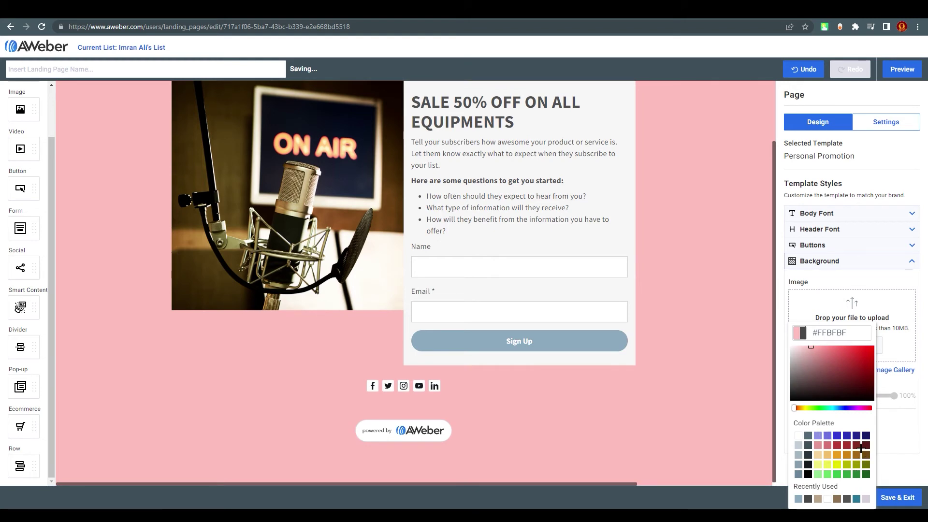
{"action": "mouse_move", "coordinate": [808, 351]}
{"action": "left_mouse_down"}
{"action": "mouse_move", "coordinate": [808, 367]}
{"action": "mouse_move", "coordinate": [804, 338]}
{"action": "mouse_move", "coordinate": [855, 389]}
{"action": "mouse_move", "coordinate": [822, 389]}
{"action": "mouse_move", "coordinate": [803, 371]}
{"action": "left_mouse_up"}
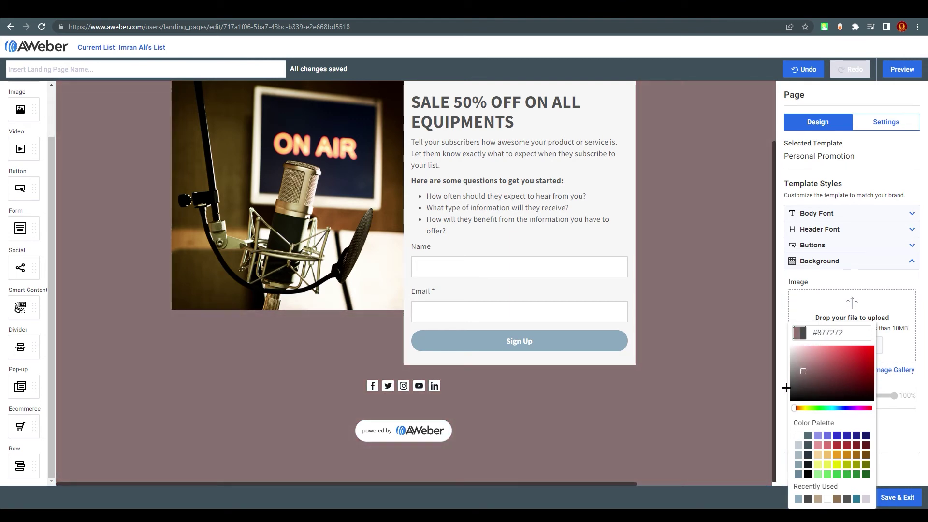
{"action": "left_click", "coordinate": [789, 285]}
Open the sign-up form's submission settings and preview its Simple thank-you page.
{"action": "scroll", "coordinate": [735, 346], "scroll_direction": "up", "scroll_amount": 2}
{"action": "left_click", "coordinate": [459, 383]}
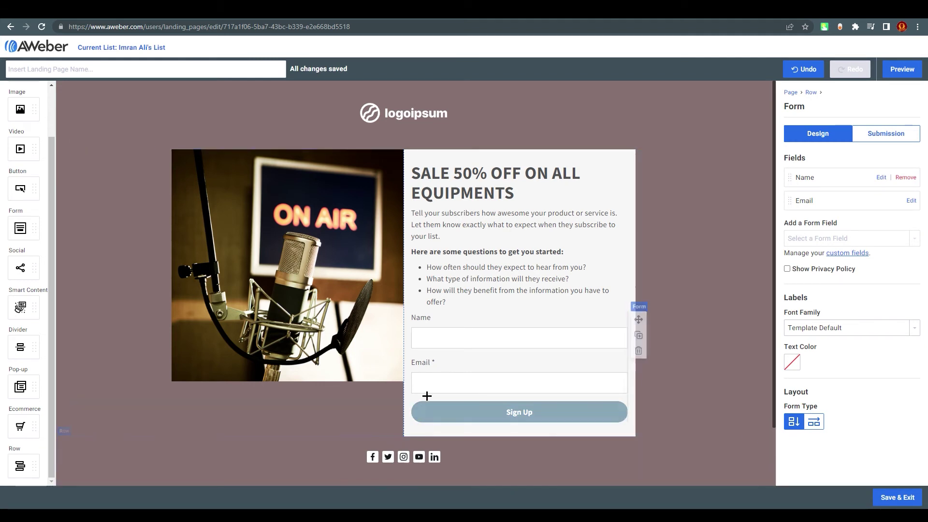
{"action": "left_click", "coordinate": [879, 134]}
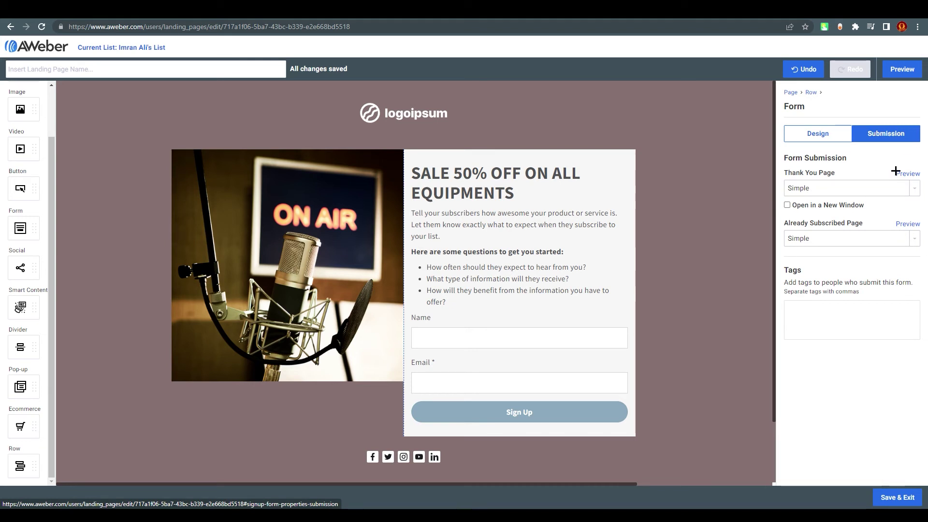
{"action": "left_click", "coordinate": [910, 174]}
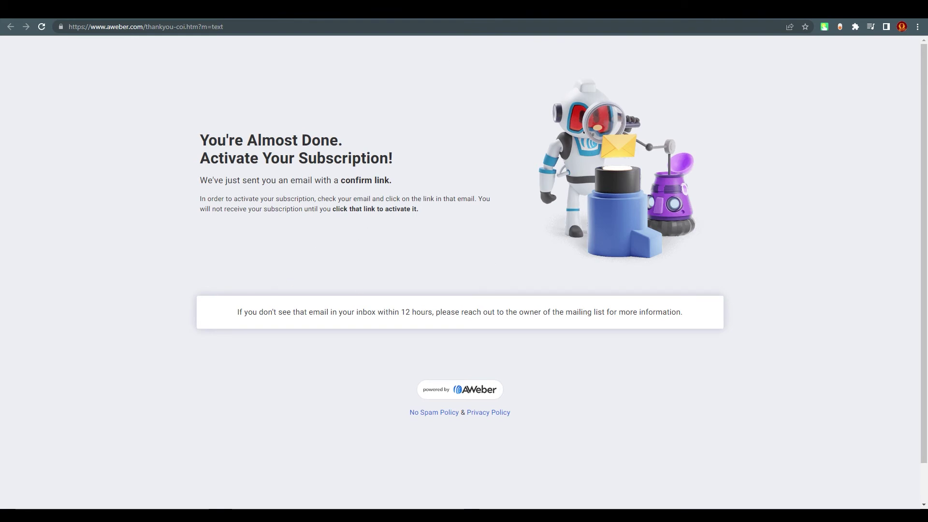
{"action": "key", "text": "ctrl+w"}
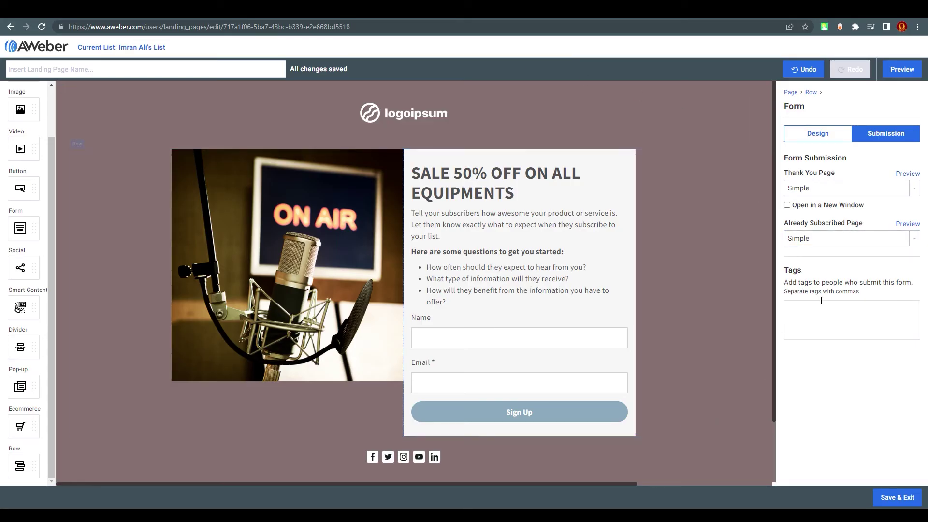
Set the sign-up form's Thank You Page to Custom URL, leaving the address empty, and return to the form's design settings.
{"action": "left_click", "coordinate": [914, 238]}
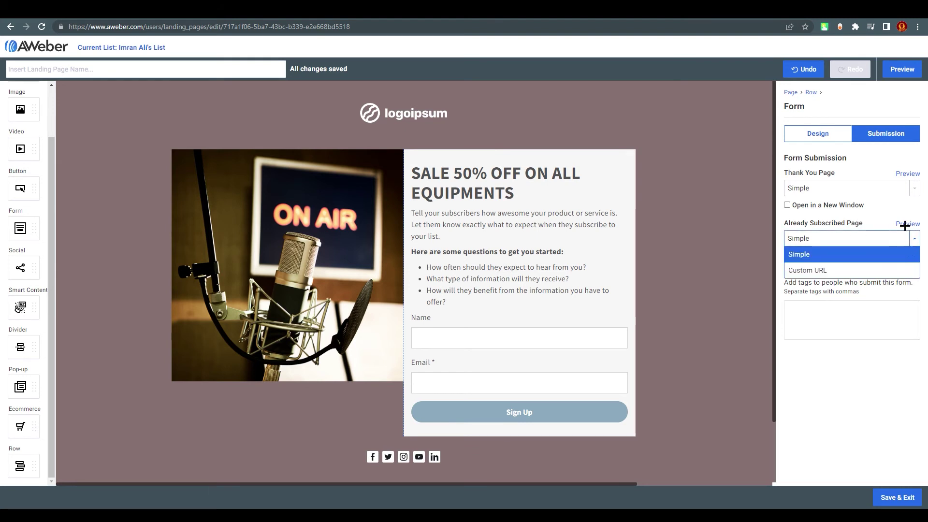
{"action": "left_click", "coordinate": [902, 188]}
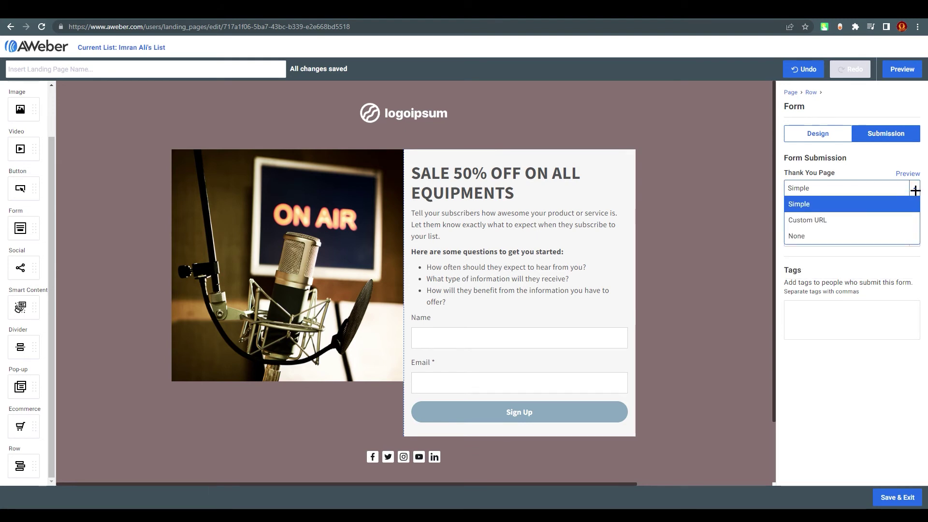
{"action": "left_click", "coordinate": [819, 219]}
{"action": "left_click", "coordinate": [816, 236]}
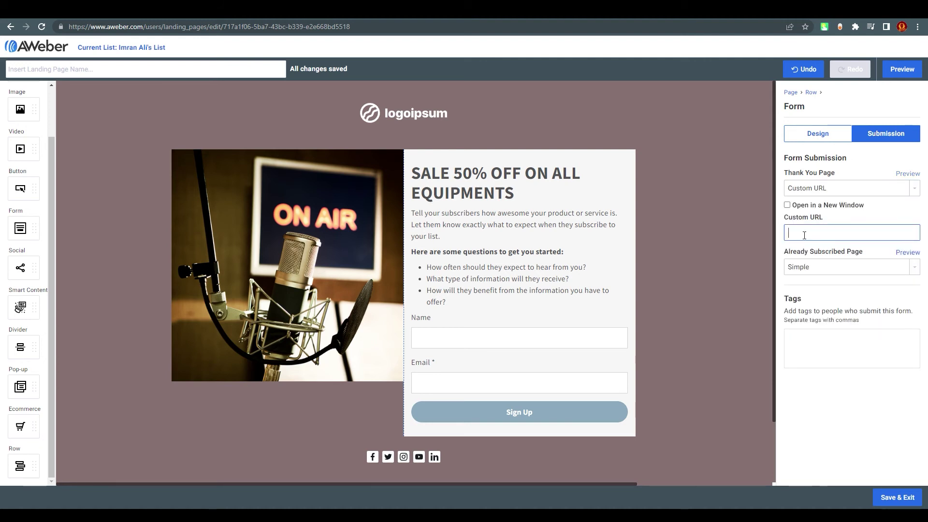
{"action": "left_click", "coordinate": [818, 133]}
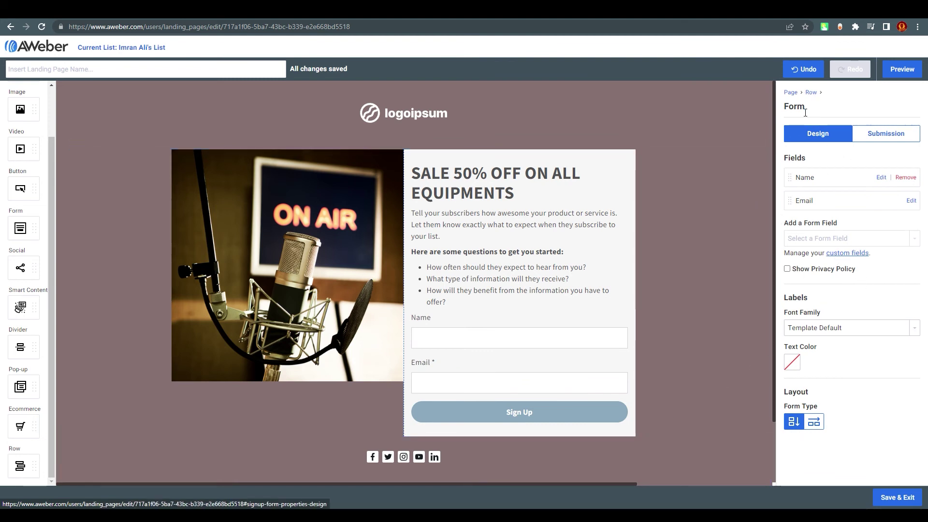
Add a divider between the sign-up section and the social icons.
{"action": "left_click", "coordinate": [790, 92]}
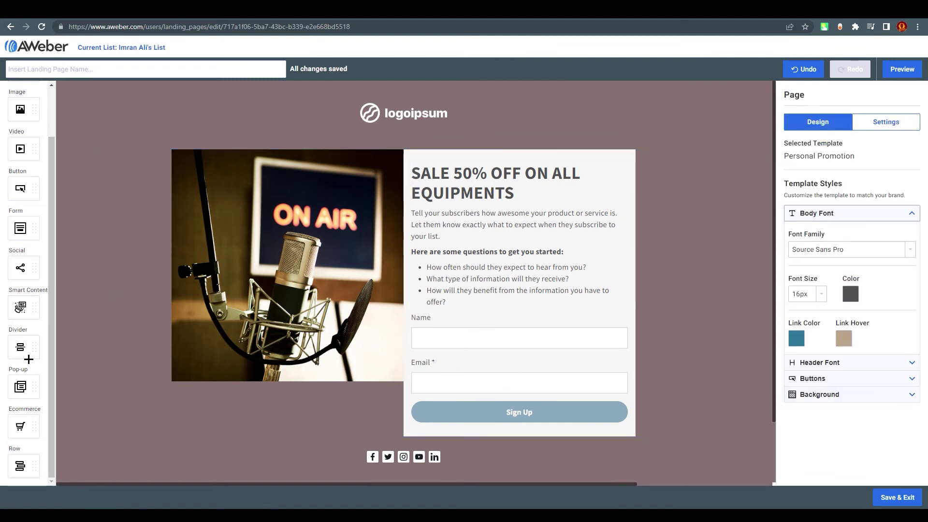
{"action": "left_click_drag", "start_coordinate": [26, 356], "coordinate": [414, 405]}
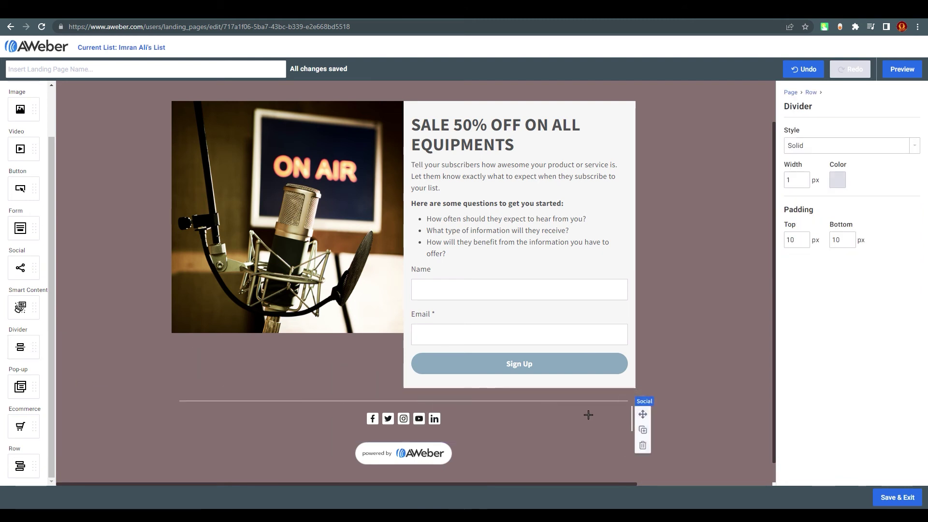
{"action": "scroll", "coordinate": [242, 406], "scroll_direction": "down", "scroll_amount": 1}
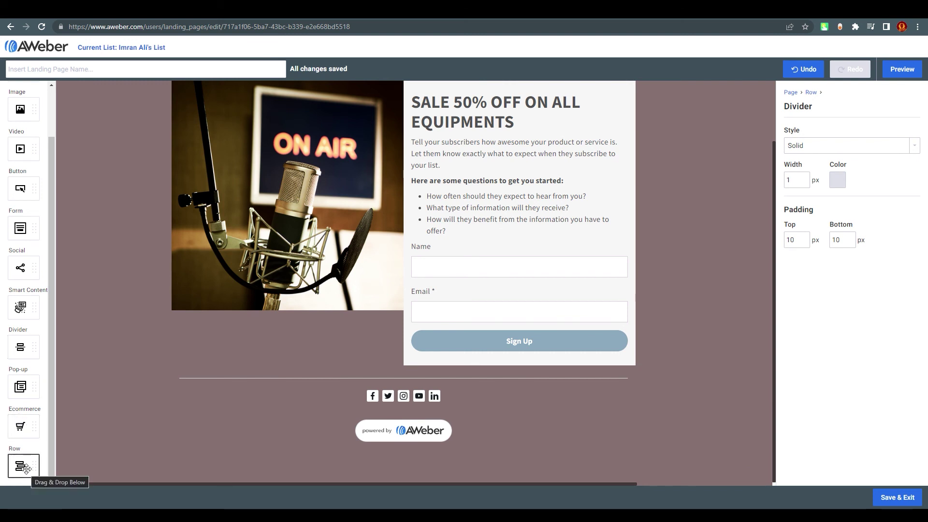
Set the microphone photo's image display to Original and turn off its Auto Width.
{"action": "scroll", "coordinate": [122, 364], "scroll_direction": "up", "scroll_amount": 3}
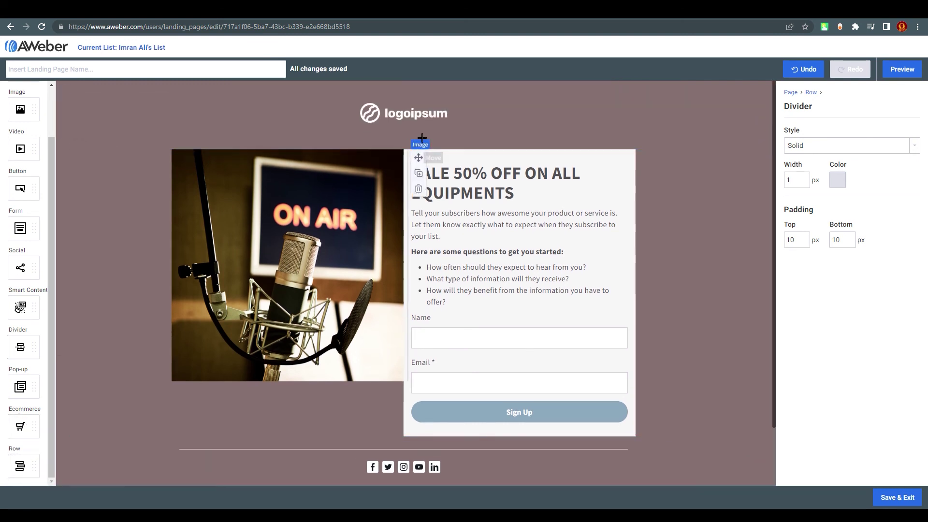
{"action": "left_click", "coordinate": [420, 119]}
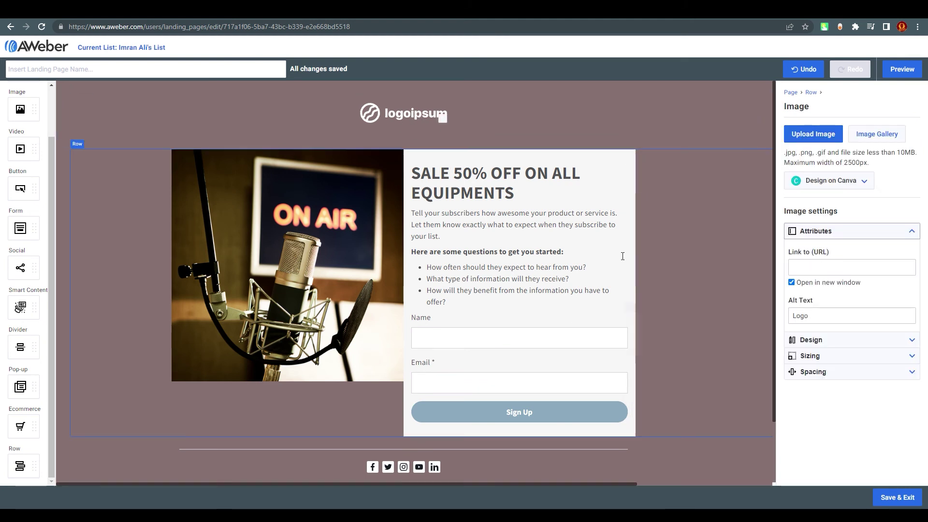
{"action": "left_click", "coordinate": [385, 362]}
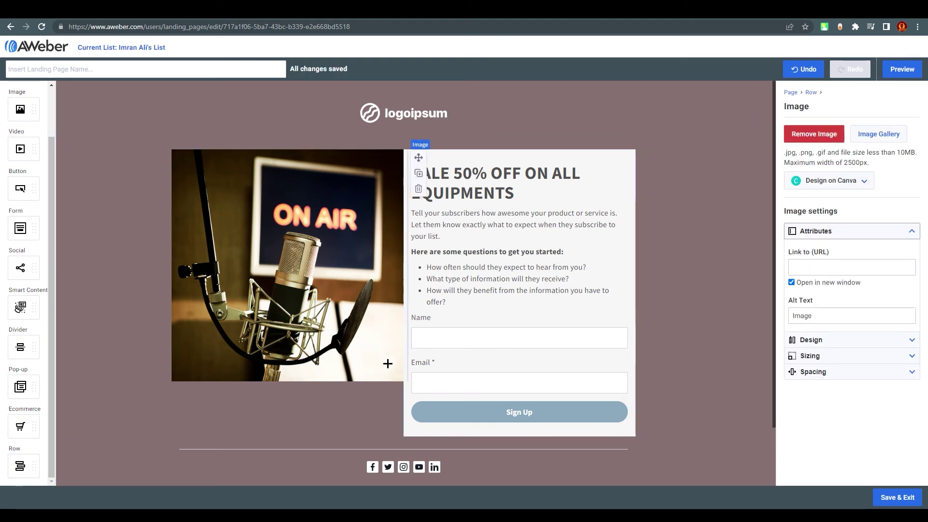
{"action": "left_click", "coordinate": [877, 356]}
{"action": "left_click", "coordinate": [823, 304]}
{"action": "left_click", "coordinate": [877, 305]}
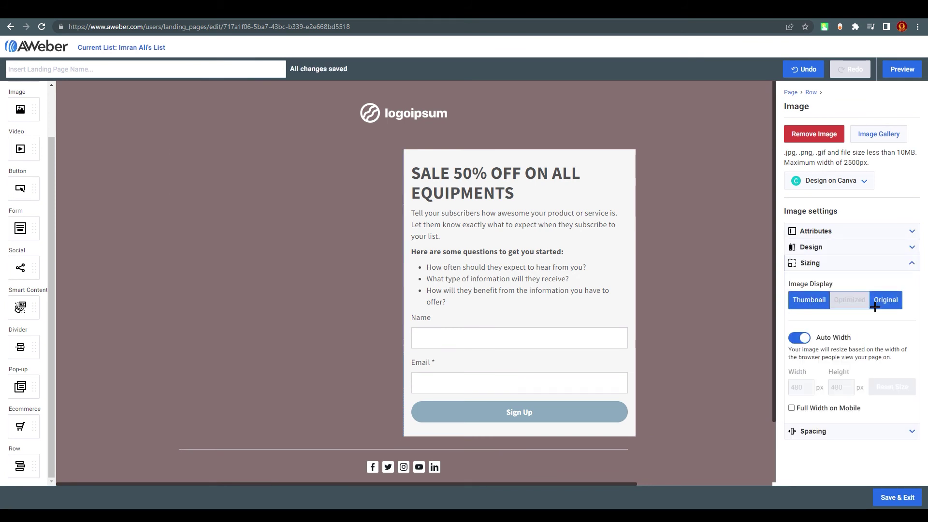
{"action": "left_click", "coordinate": [802, 338]}
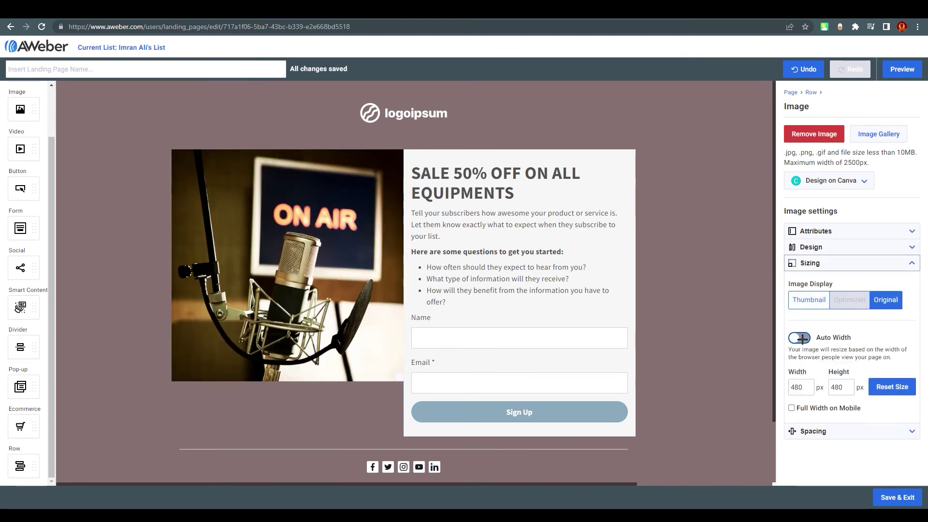
{"action": "double_click", "coordinate": [808, 386]}
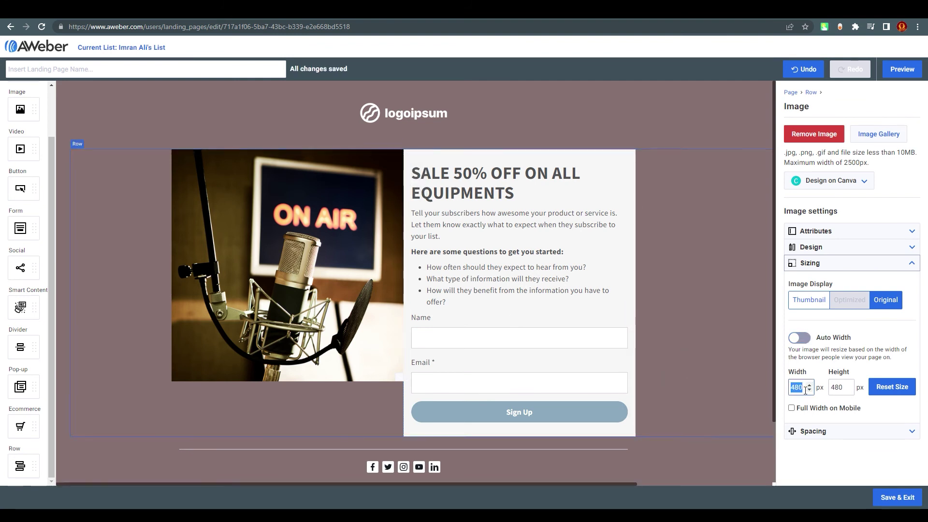
{"action": "scroll", "coordinate": [589, 333], "scroll_direction": "down", "scroll_amount": 3}
{"action": "scroll", "coordinate": [441, 315], "scroll_direction": "up", "scroll_amount": 3}
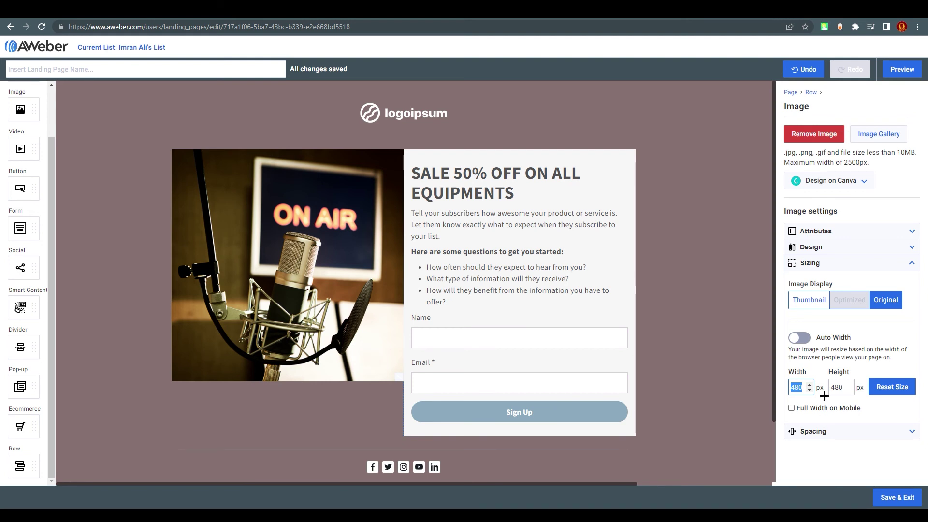
{"action": "left_click", "coordinate": [752, 430]}
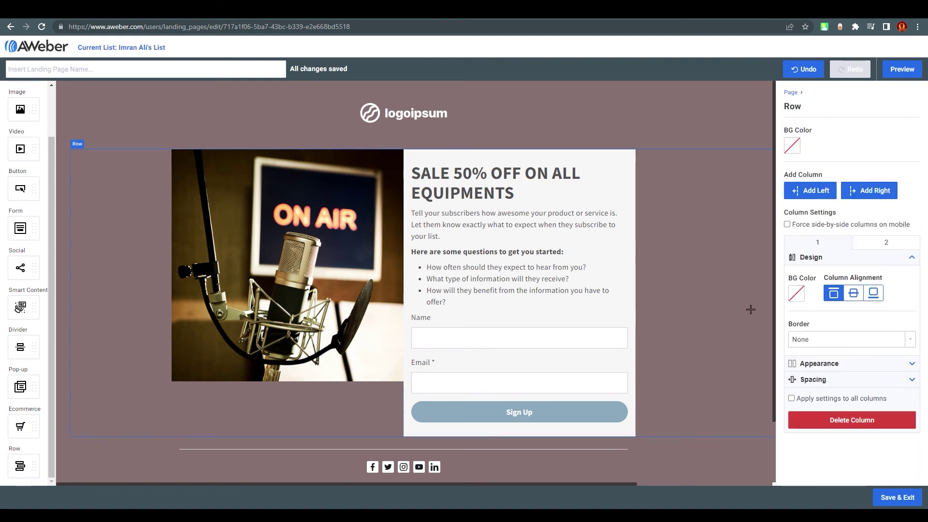
Examine the page's Landing Page URL and Tracking settings, highlighting the preview address.
{"action": "left_click", "coordinate": [791, 92]}
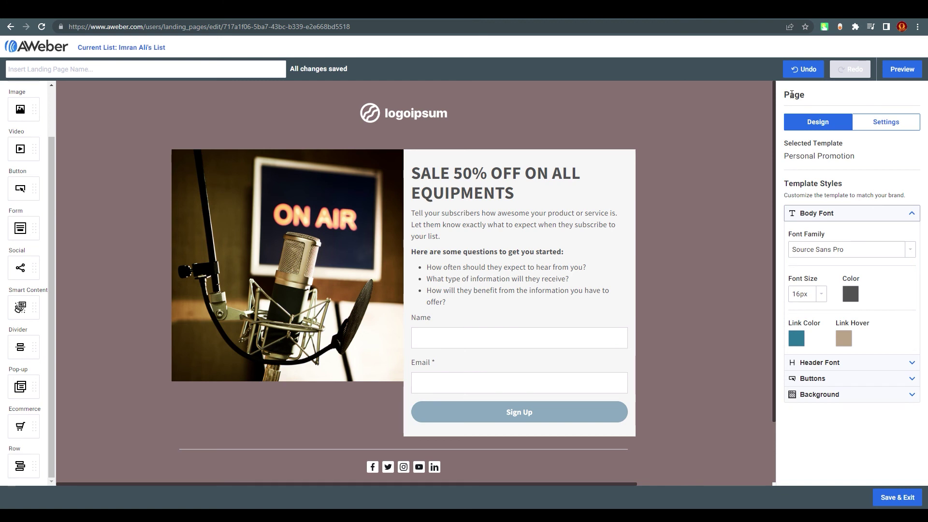
{"action": "left_click", "coordinate": [885, 127]}
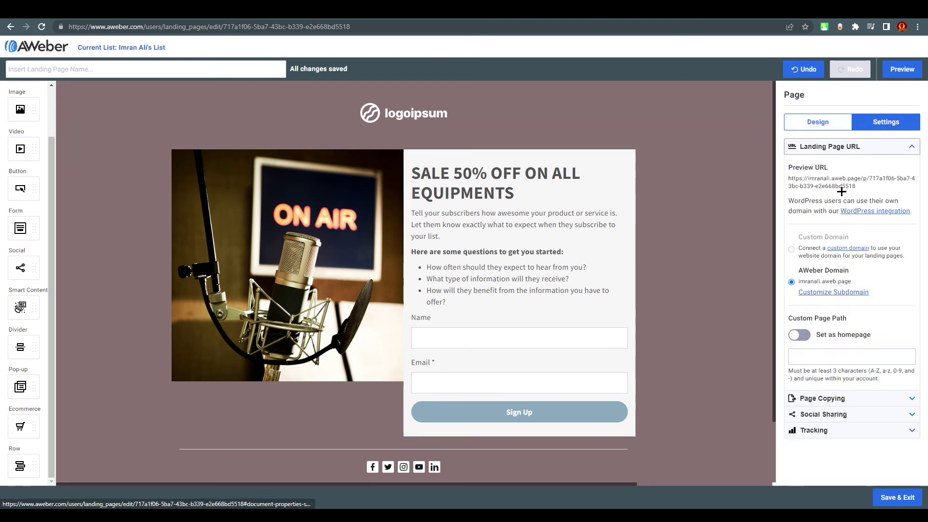
{"action": "left_click_drag", "start_coordinate": [789, 178], "coordinate": [857, 187]}
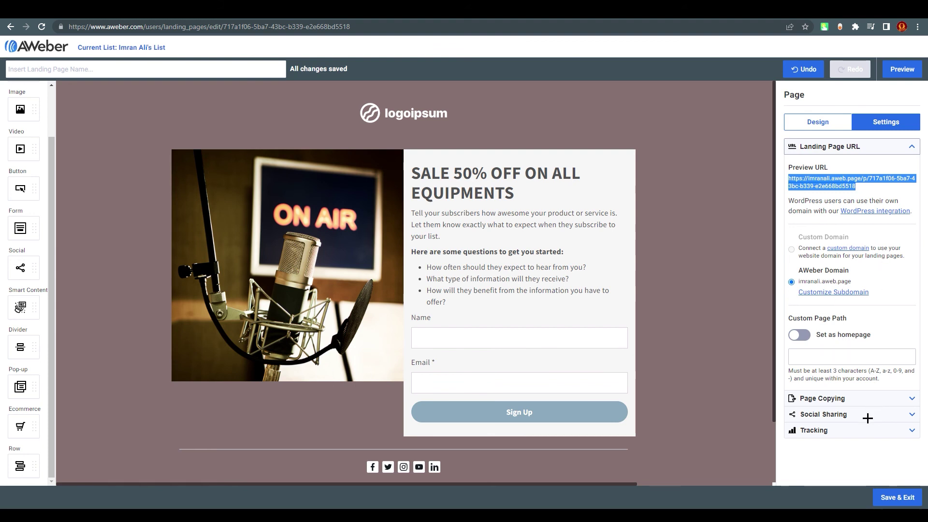
{"action": "left_click", "coordinate": [902, 430]}
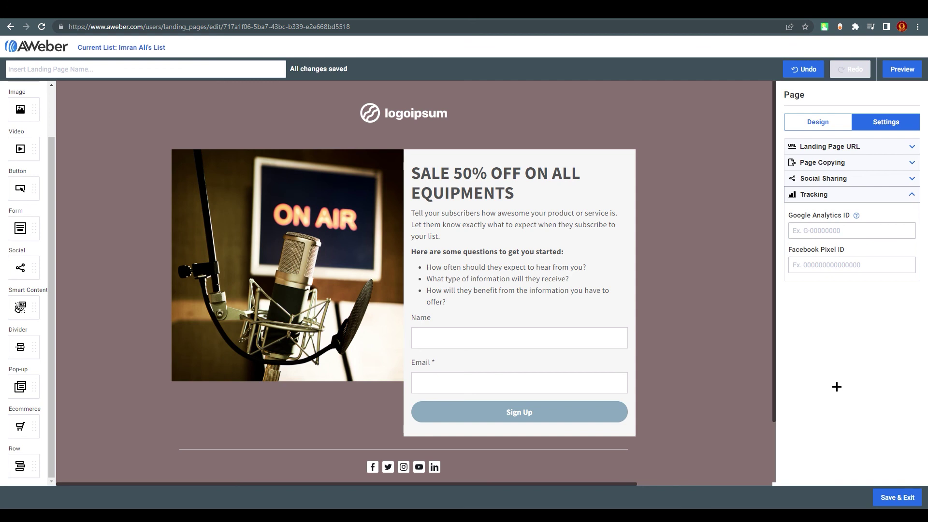
{"action": "left_click", "coordinate": [916, 192]}
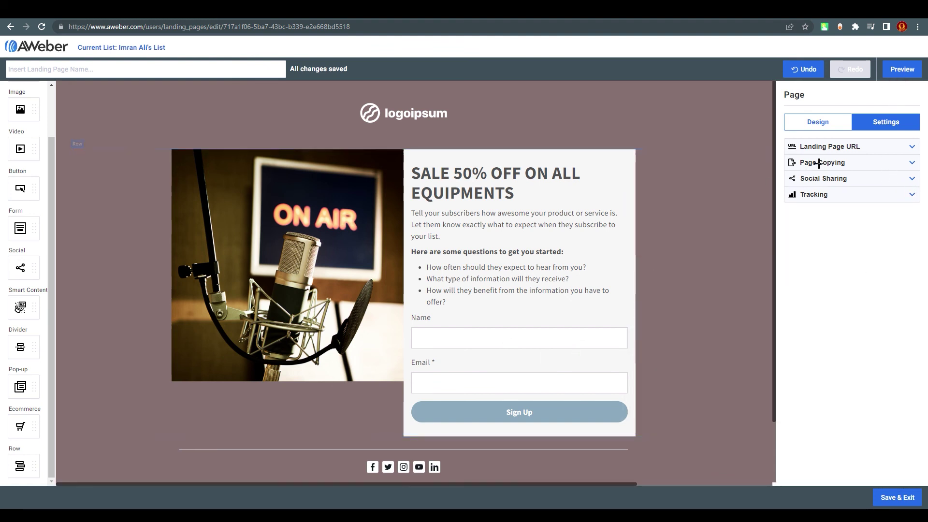
Preview the landing page in mobile view, and save it and exit the editor.
{"action": "left_click", "coordinate": [903, 70]}
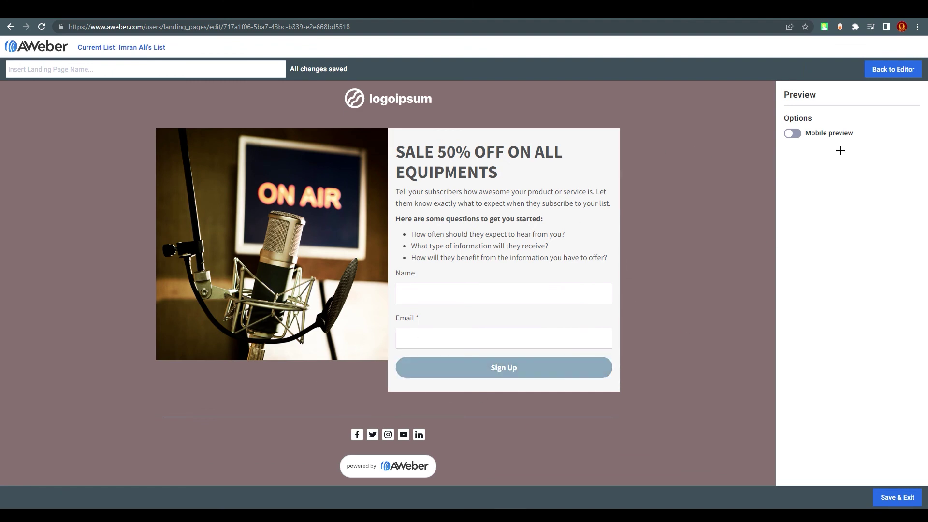
{"action": "left_click", "coordinate": [792, 133]}
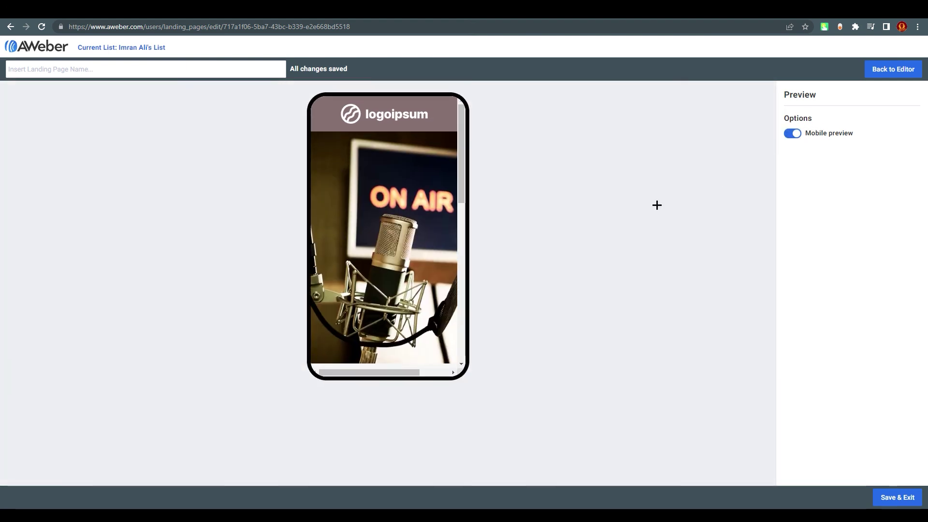
{"action": "left_click_drag", "start_coordinate": [460, 200], "coordinate": [526, 195]}
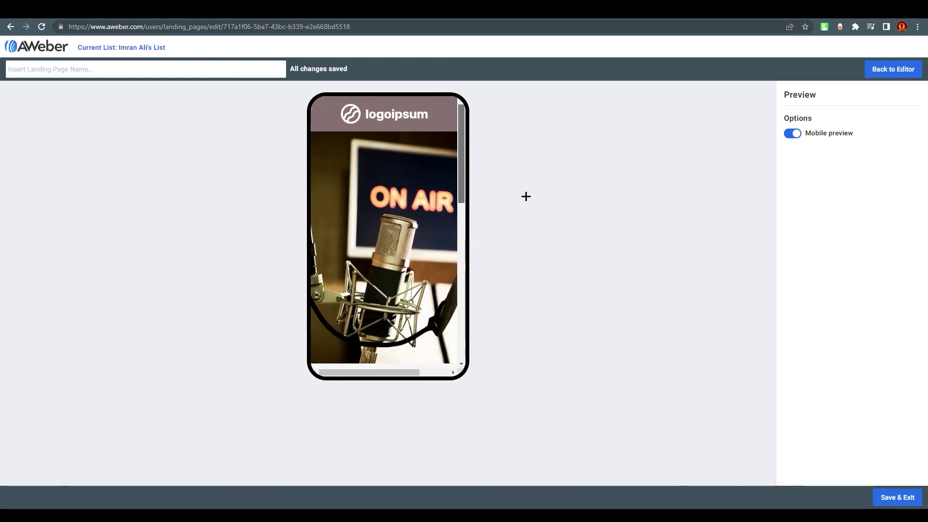
{"action": "left_click", "coordinate": [899, 499]}
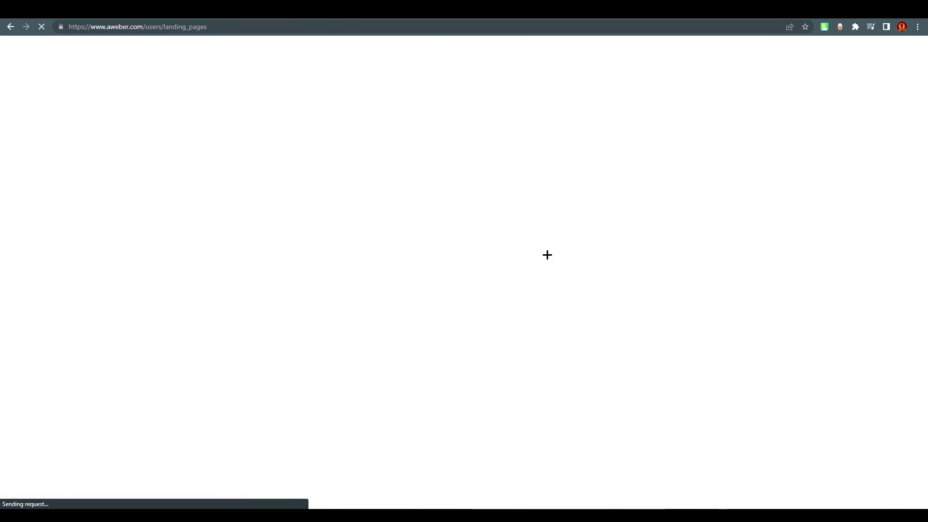